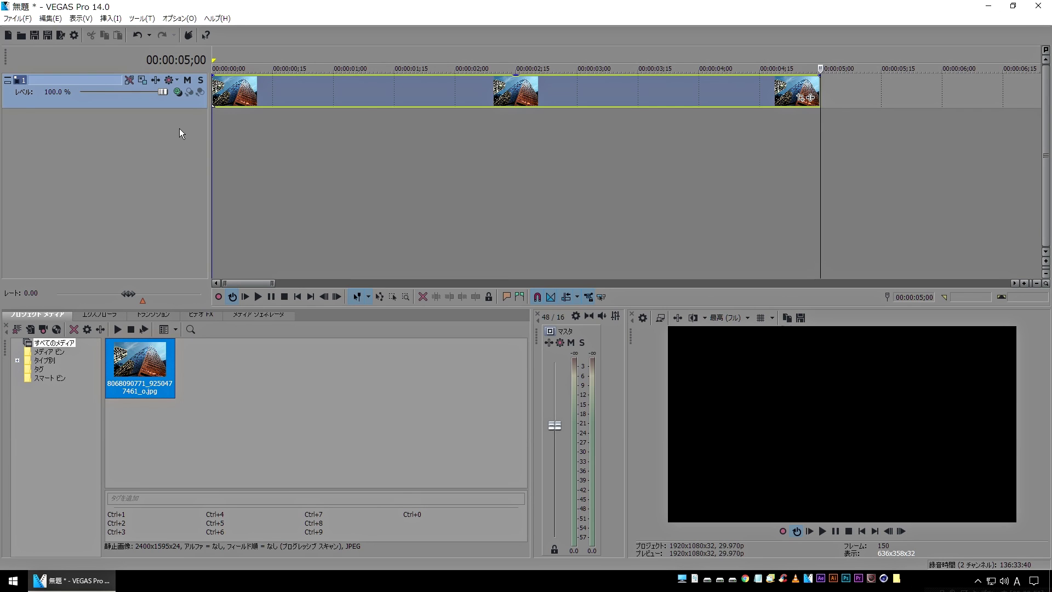
# Set the loop region to the whole image clip and play it back.
pyautogui.doubleClick(366, 97)
pyautogui.click(239, 151)
pyautogui.press('space')
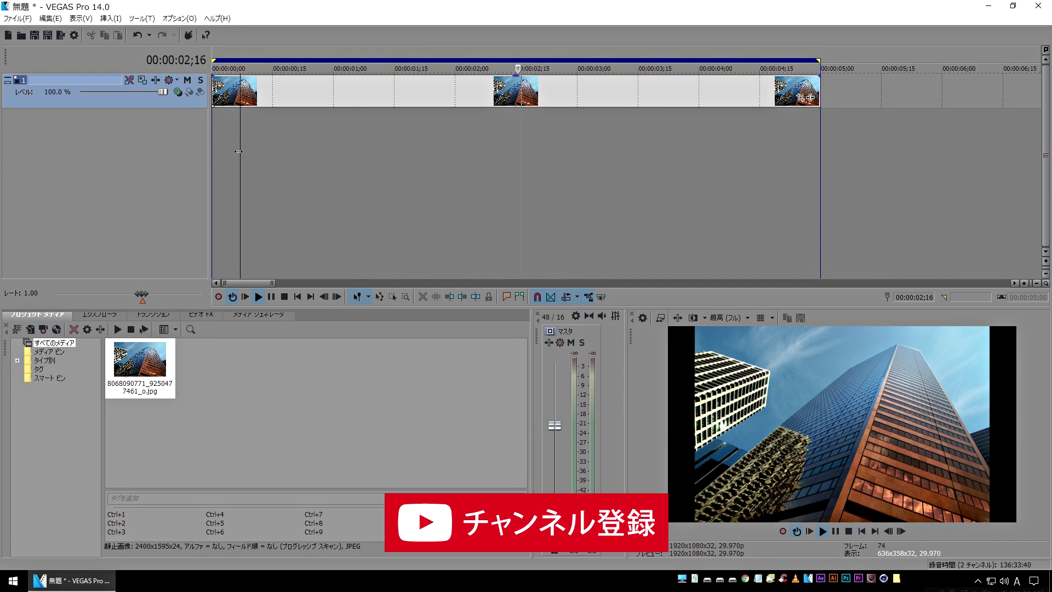
pyautogui.press('space')
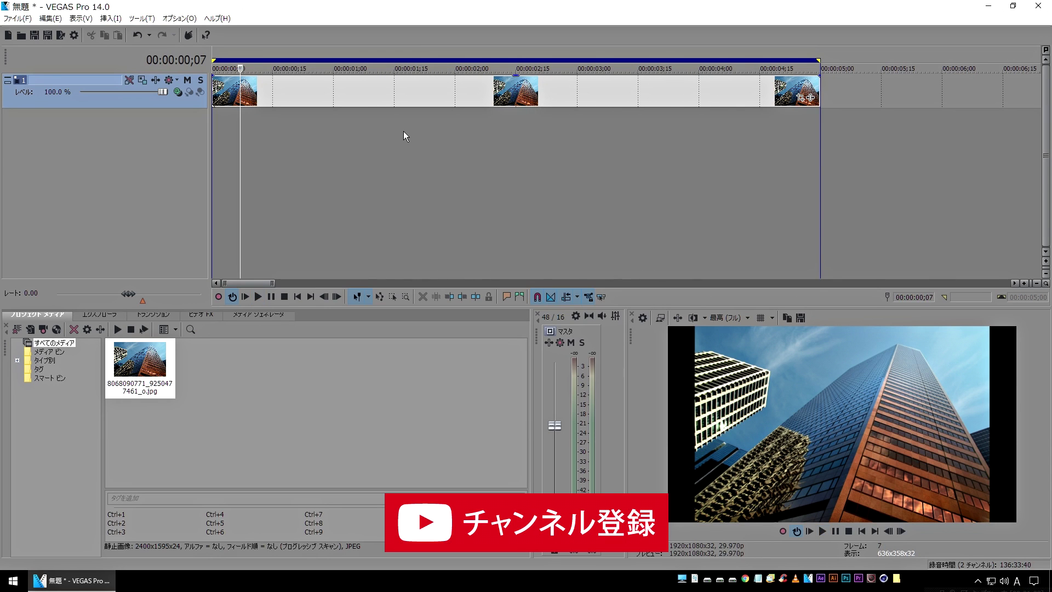
# Apply the 16:9 Widescreen TV aspect preset in the clip's Event Pan/Crop and shrink the centred crop frame to about 2,201 × 1,238.
pyautogui.click(801, 98)
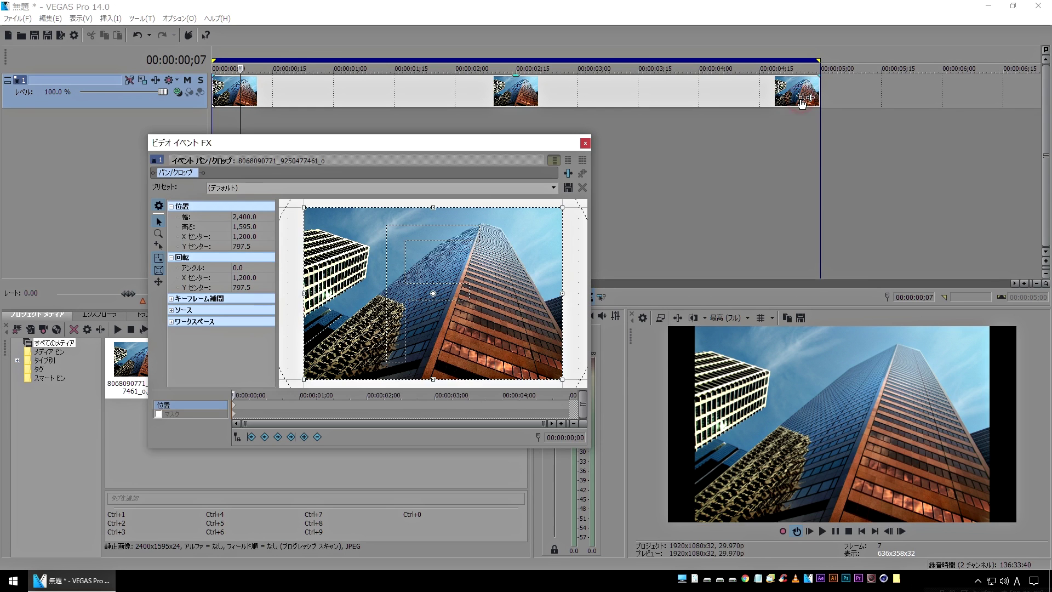
pyautogui.click(554, 188)
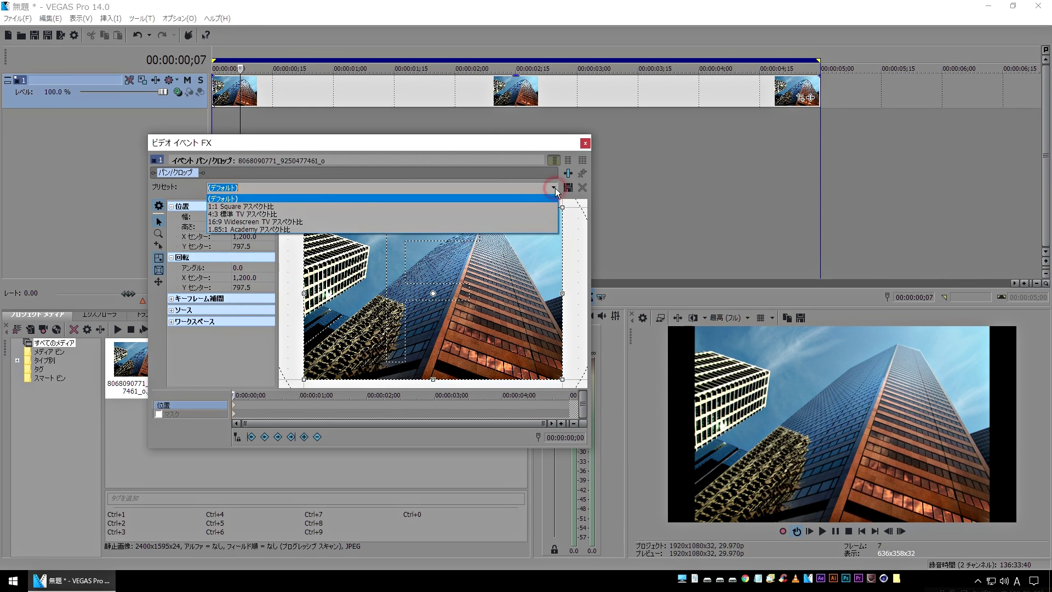
pyautogui.click(290, 222)
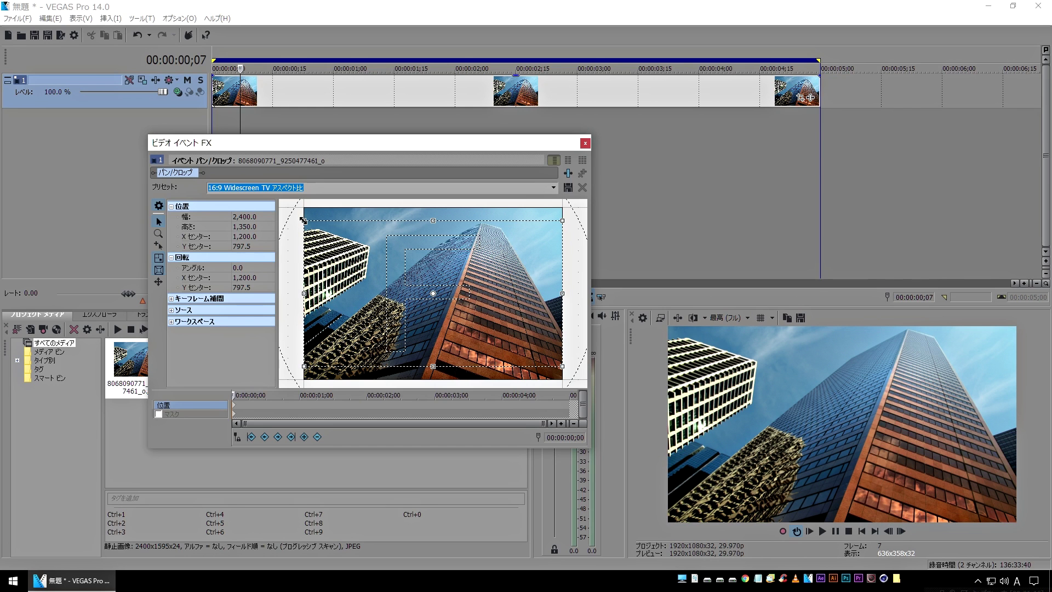
pyautogui.moveTo(303, 220); pyautogui.dragTo(313, 226)
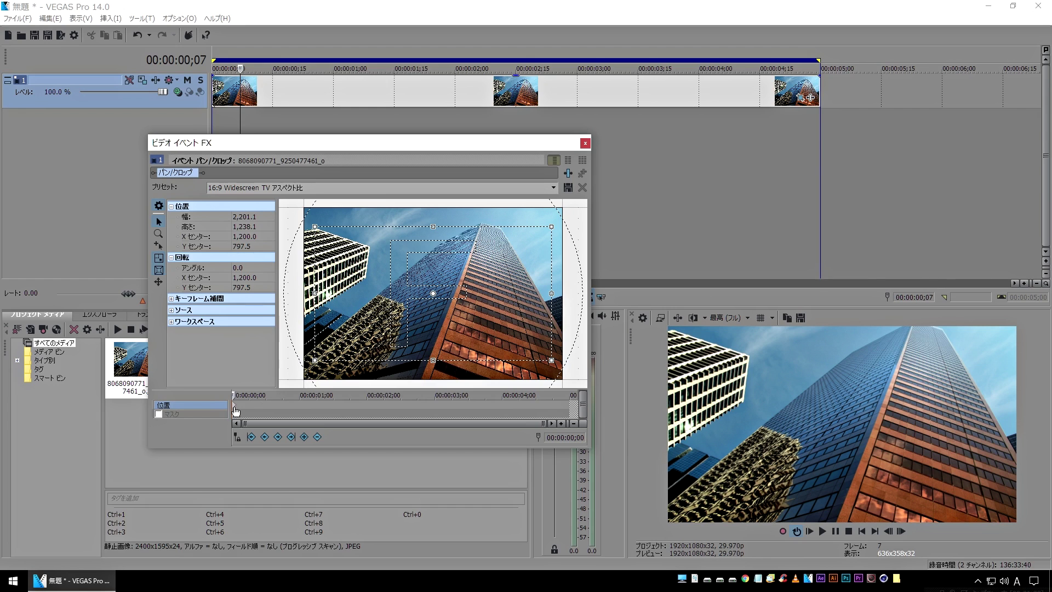
# Add a position keyframe at 00:00:00;26 with the crop frame's centre shifted to about X 1,180, Y 828.
pyautogui.moveTo(231, 400); pyautogui.dragTo(291, 396)
pyautogui.moveTo(370, 304); pyautogui.dragTo(366, 304)
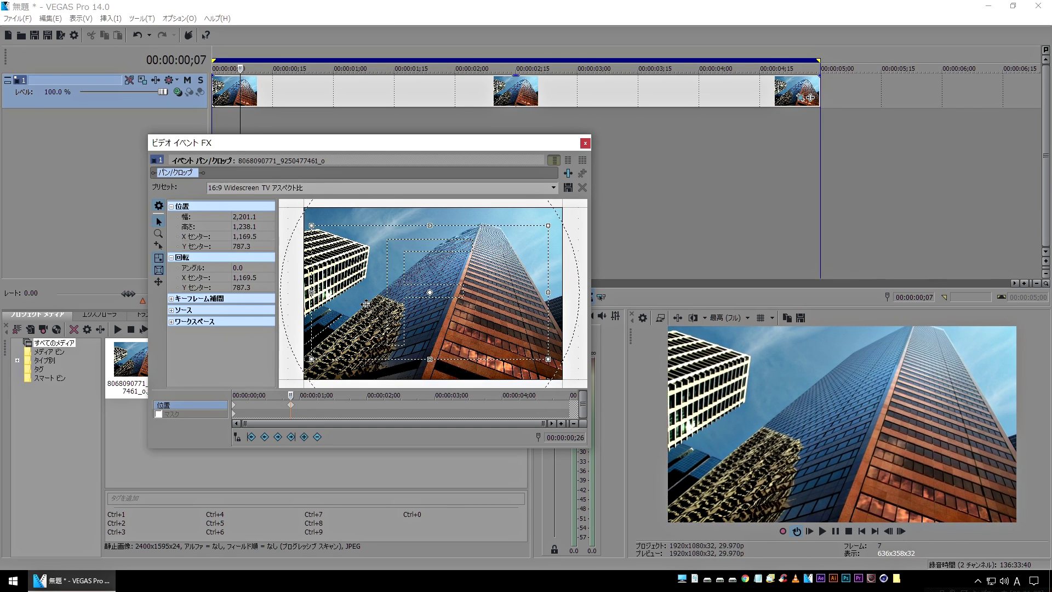
pyautogui.hotkey('ctrl', 'z')
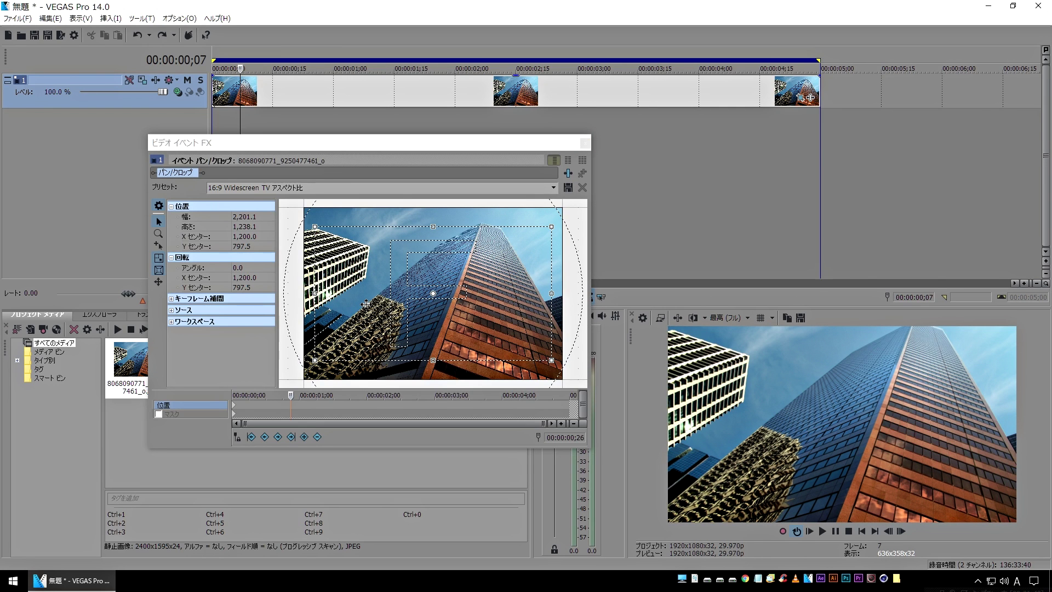
pyautogui.click(366, 304)
pyautogui.moveTo(364, 385); pyautogui.dragTo(364, 385)
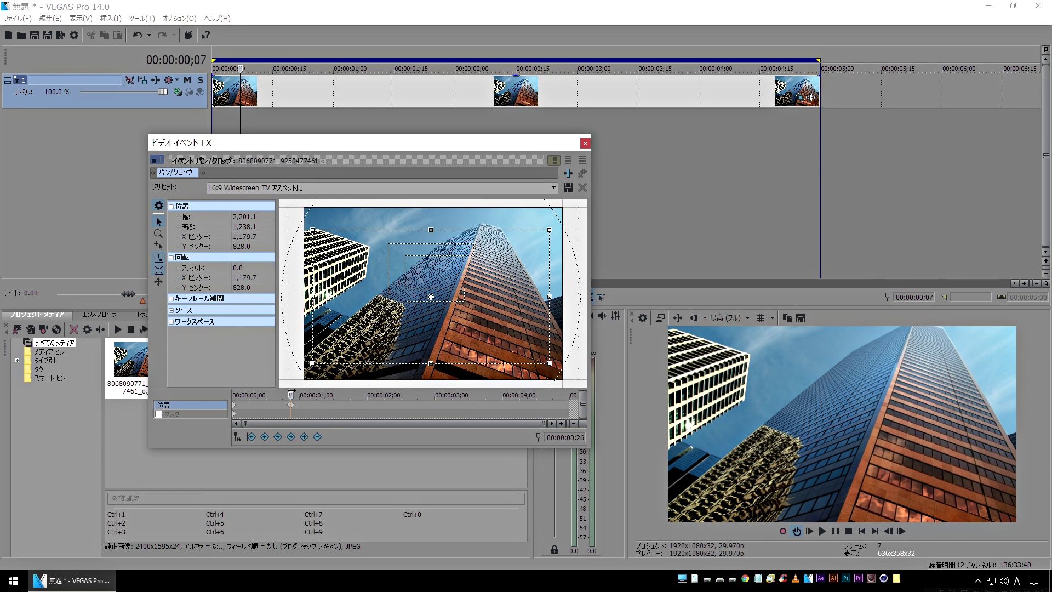
# Return to the start of the clip and play it to check the first crop movement.
pyautogui.moveTo(291, 395); pyautogui.dragTo(166, 393)
pyautogui.click(223, 116)
pyautogui.press('space')
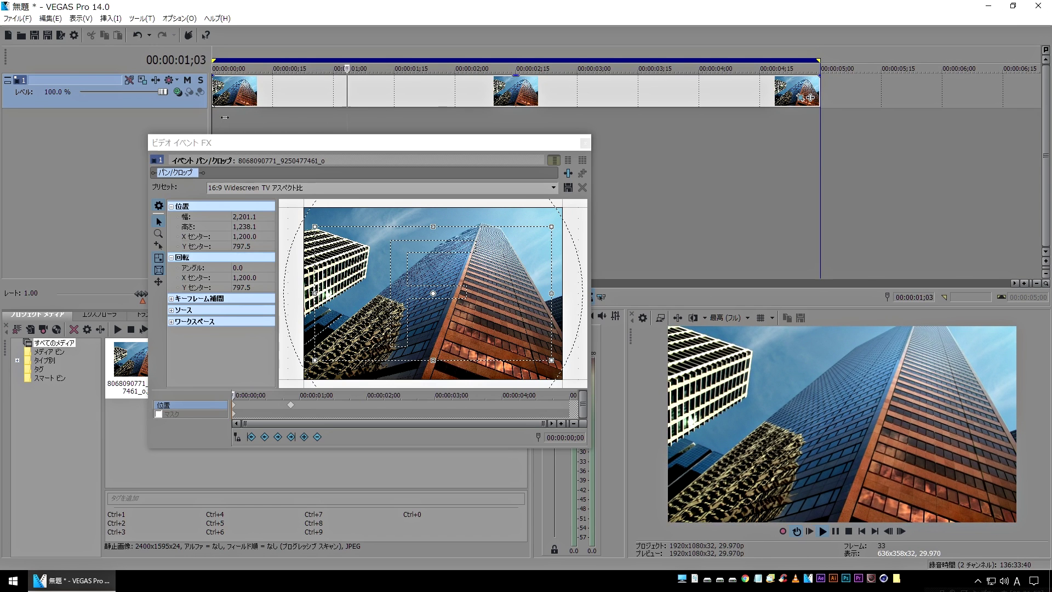
pyautogui.press('space')
pyautogui.press('space')
pyautogui.press('space')
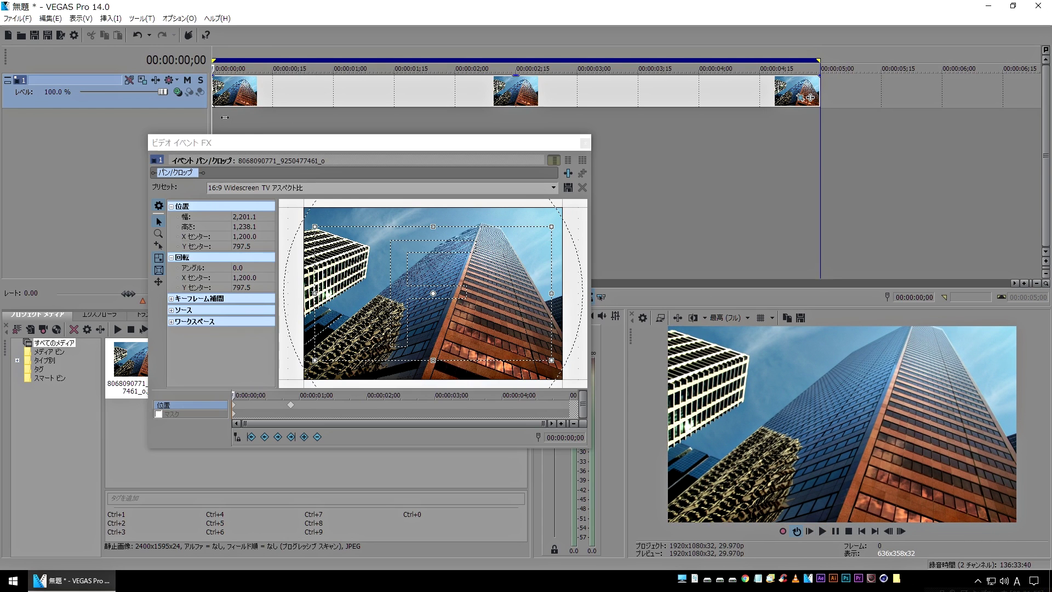
# Add crop position keyframes at 00:00:01;22 with centre about 1,210, 808 and at 00:00:02;22 with centre about 1,195, 828.
pyautogui.moveTo(239, 395); pyautogui.dragTo(344, 391)
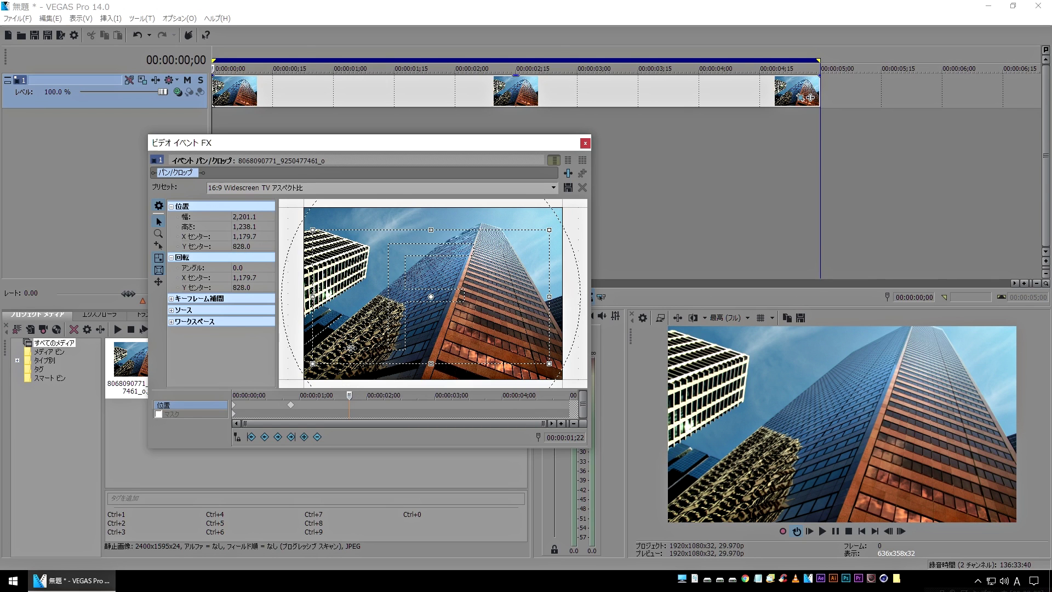
pyautogui.moveTo(351, 347); pyautogui.dragTo(354, 345)
pyautogui.moveTo(349, 395); pyautogui.dragTo(417, 394)
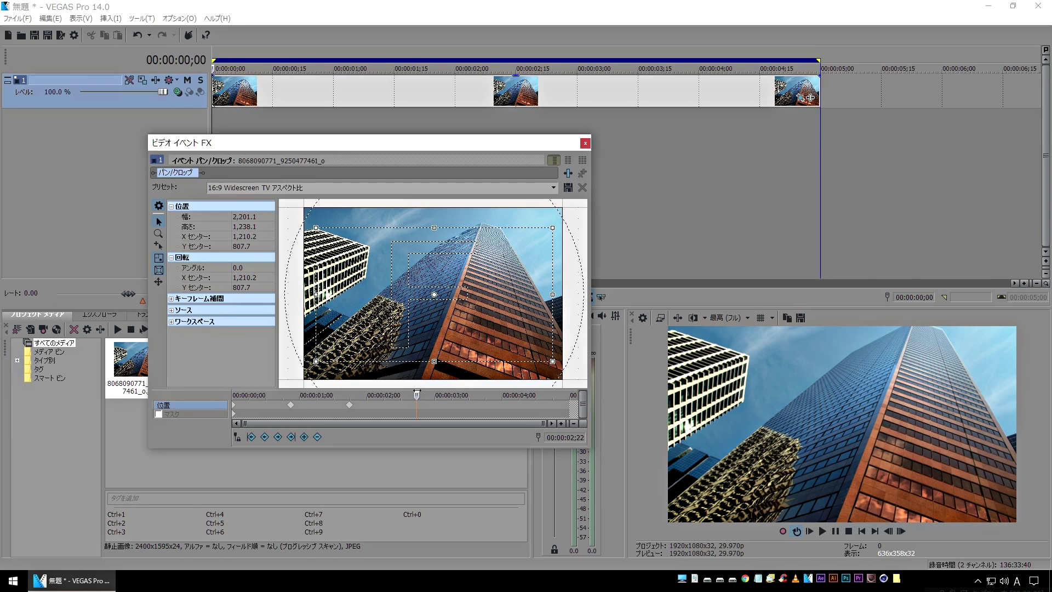
pyautogui.moveTo(393, 350); pyautogui.dragTo(392, 352)
# Add slightly shifted crop keyframes at 00:00:03;19, 00:00:04;12 (centre about 1,200, 813) and 00:00:05;00 (centre about 1,246, 803).
pyautogui.moveTo(416, 395); pyautogui.dragTo(475, 396)
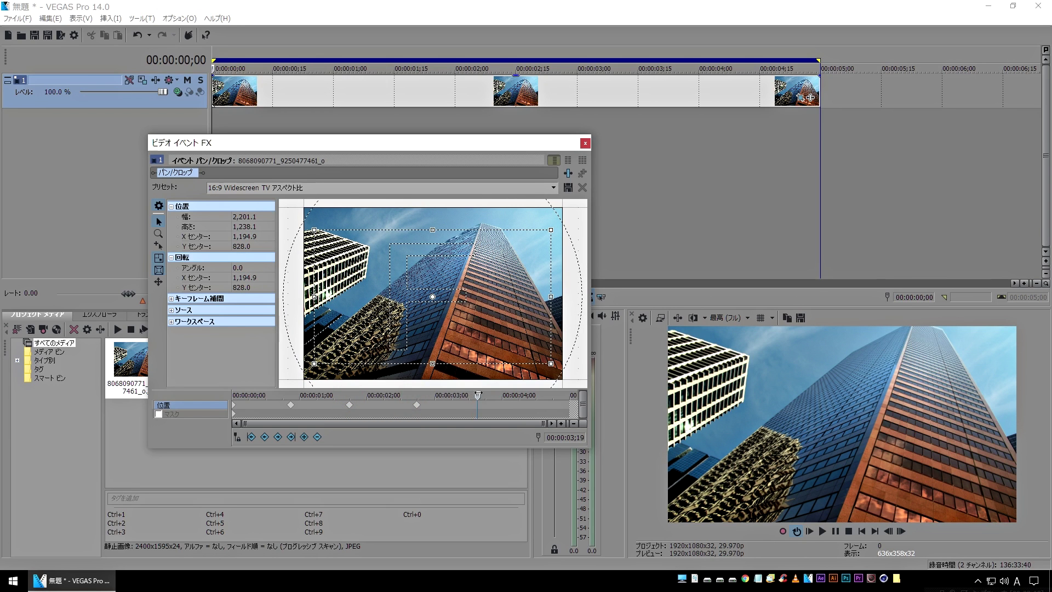
pyautogui.moveTo(487, 334); pyautogui.dragTo(490, 335)
pyautogui.moveTo(480, 398); pyautogui.dragTo(529, 395)
pyautogui.moveTo(504, 330); pyautogui.dragTo(501, 327)
pyautogui.moveTo(529, 396); pyautogui.dragTo(570, 396)
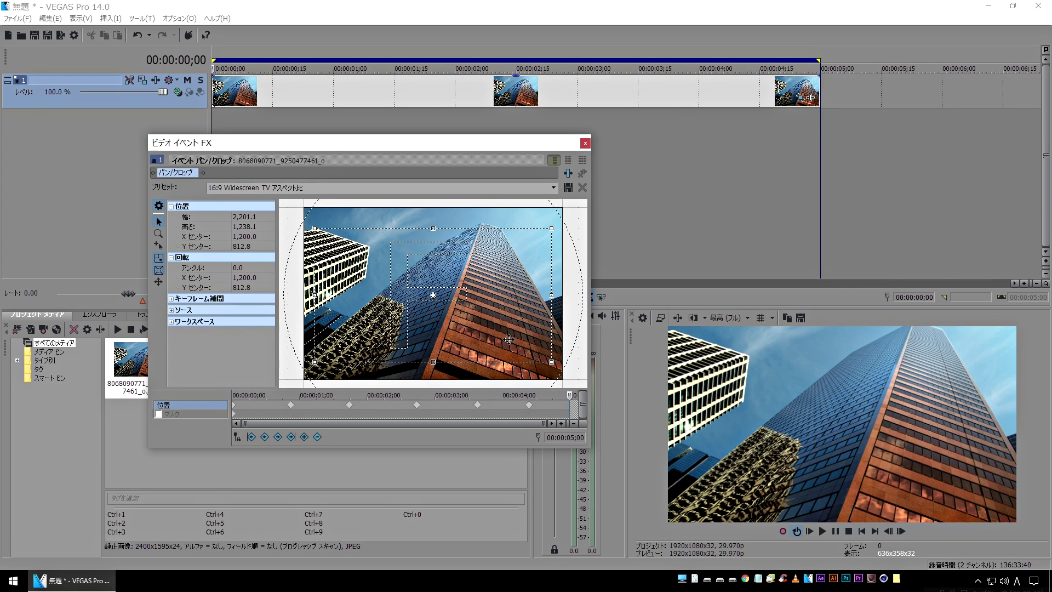
pyautogui.moveTo(504, 336); pyautogui.dragTo(505, 336)
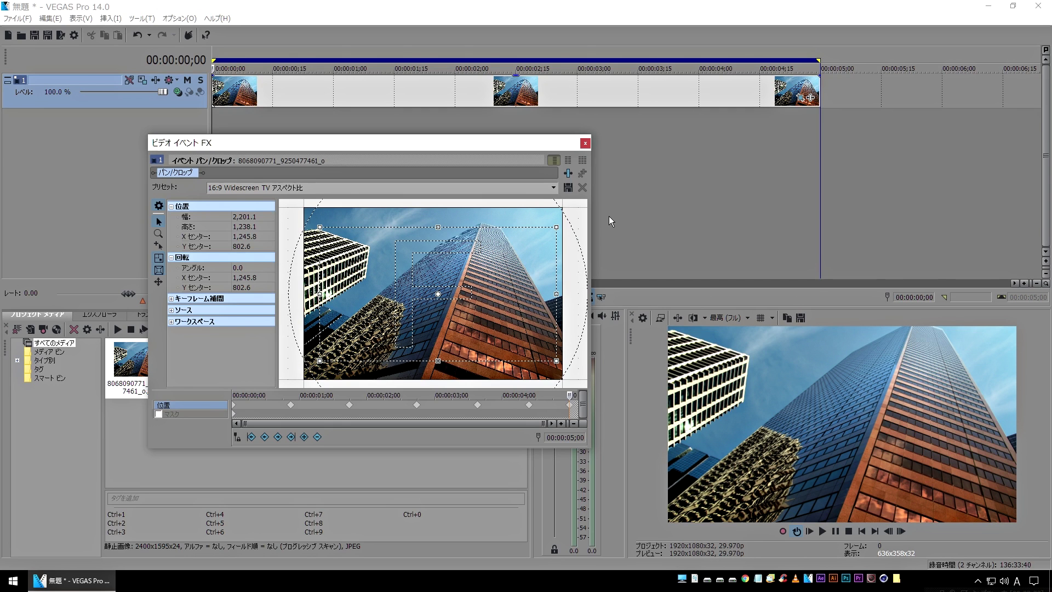
# Play the clip from the start twice to check the handheld-style shake across all keyframes.
pyautogui.click(232, 122)
pyautogui.press('space')
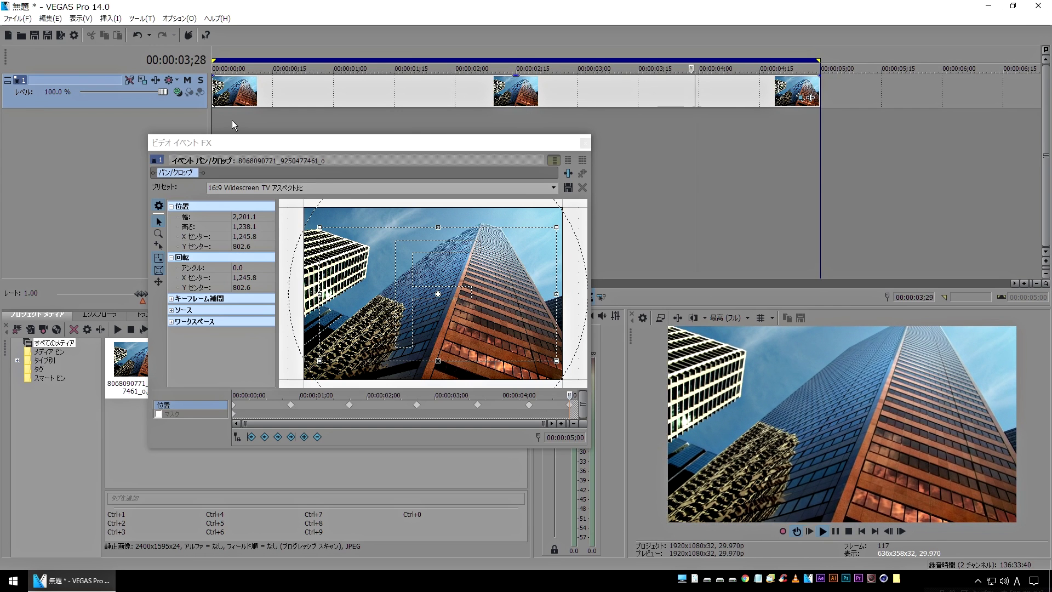
pyautogui.press('space')
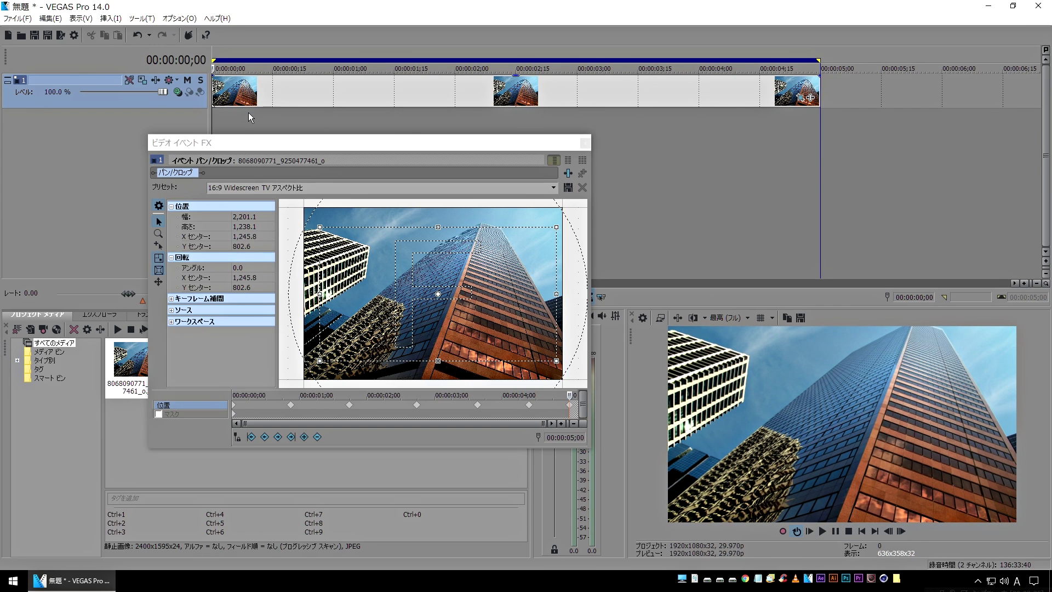
pyautogui.press('space')
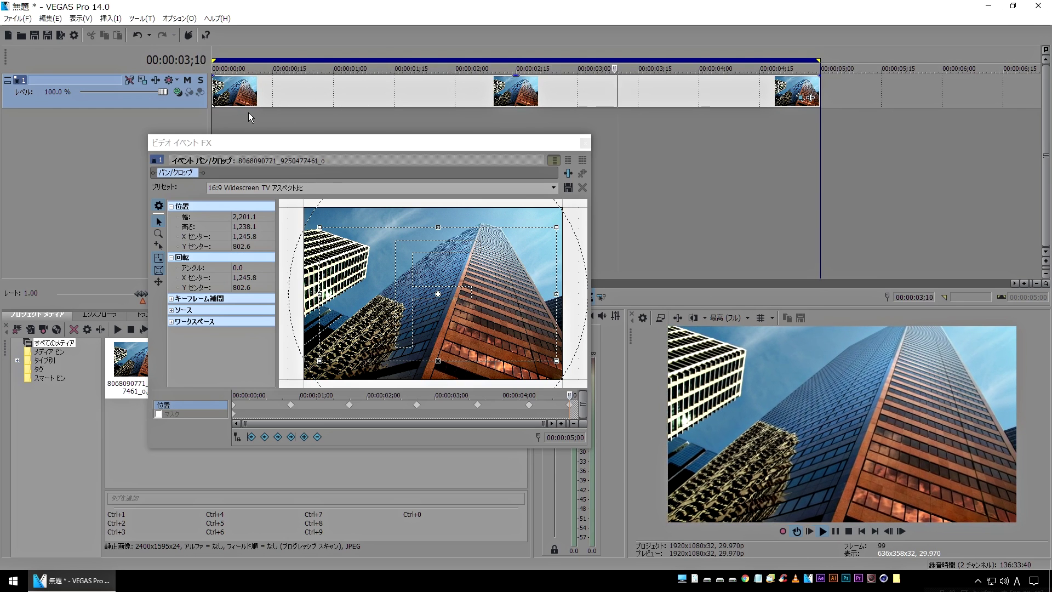
pyautogui.press('space')
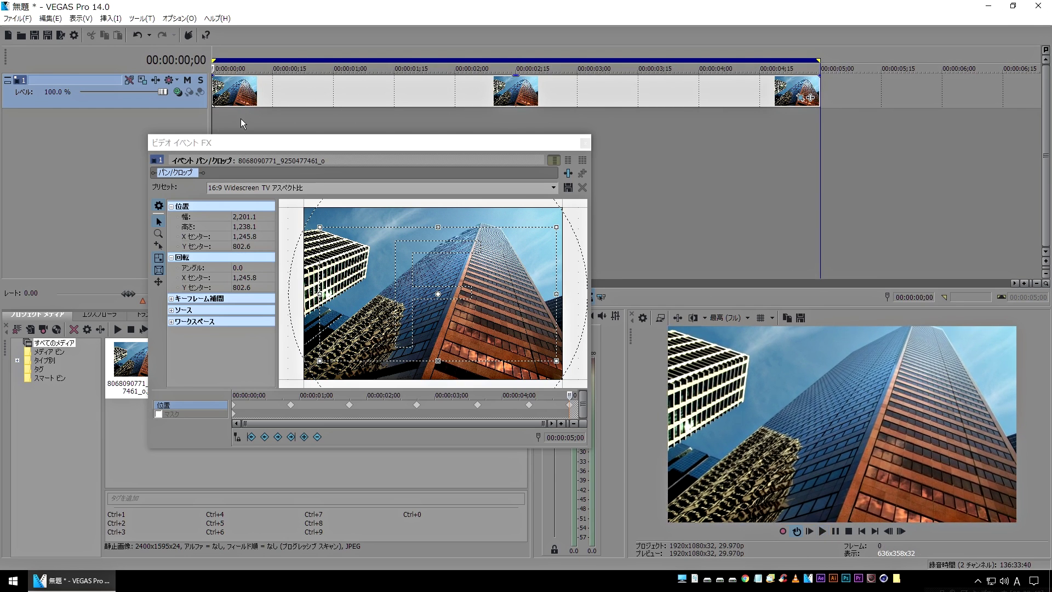
# Select all position keyframes and change their interpolation to Smooth (スムーズ).
pyautogui.click(572, 404)
pyautogui.moveTo(572, 404); pyautogui.dragTo(225, 404)
pyautogui.click(215, 403)
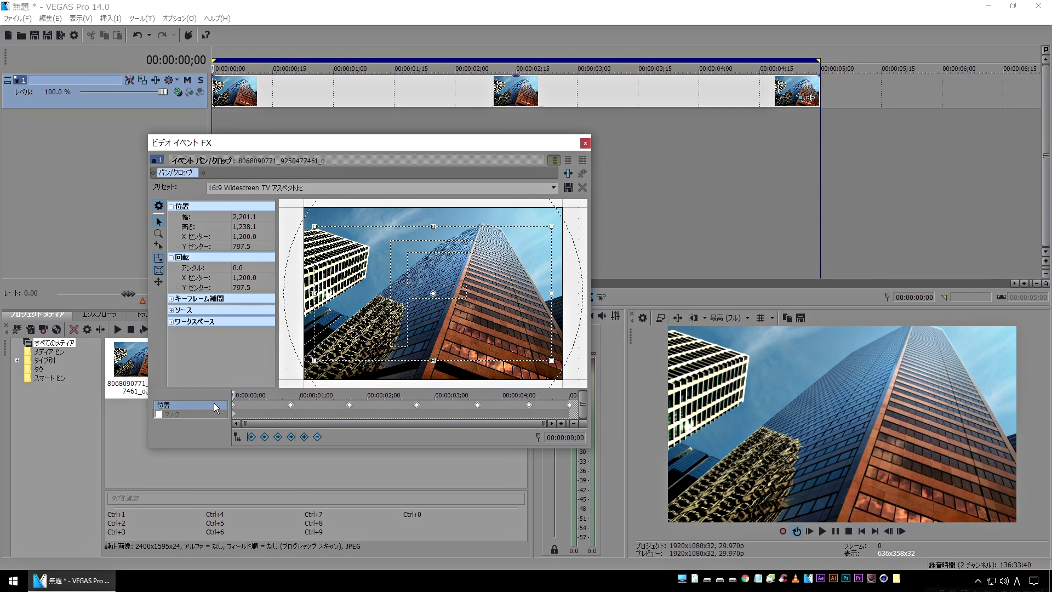
pyautogui.rightClick(350, 405)
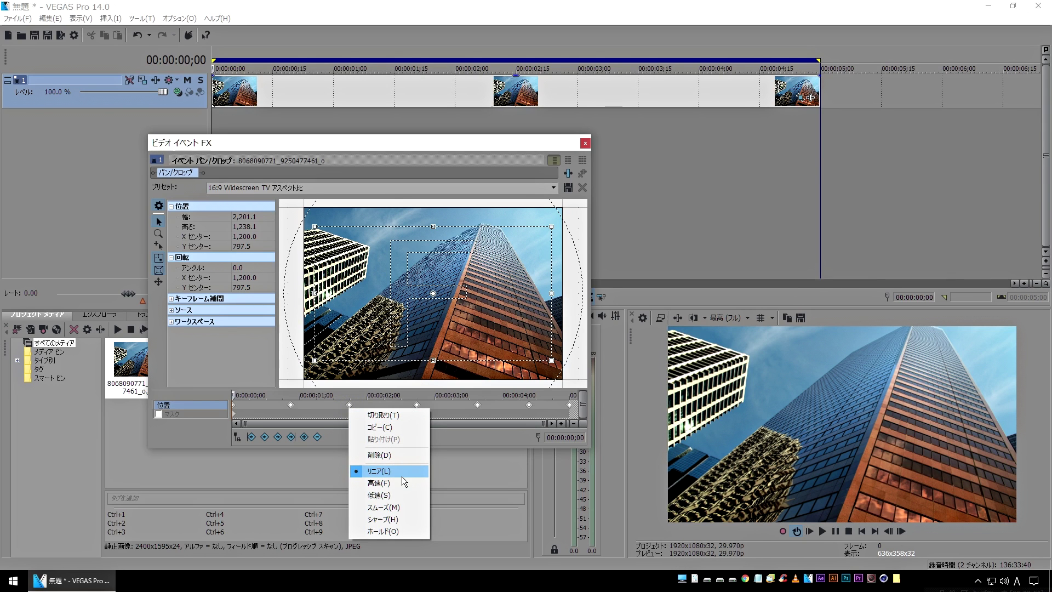
pyautogui.click(405, 508)
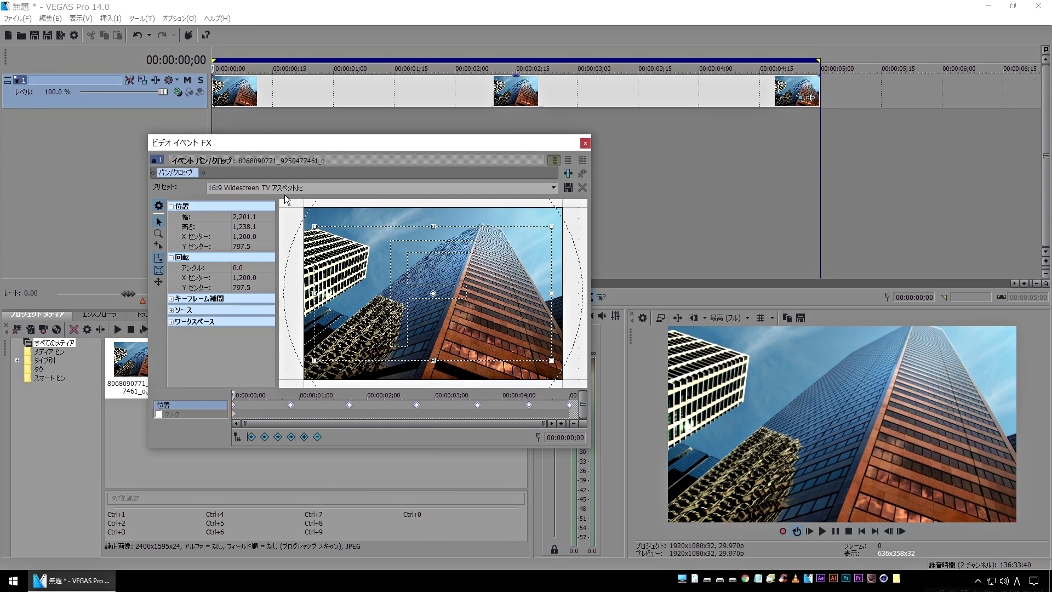
# Play the clip to check the movement with smooth keyframes.
pyautogui.click(270, 126)
pyautogui.press('space')
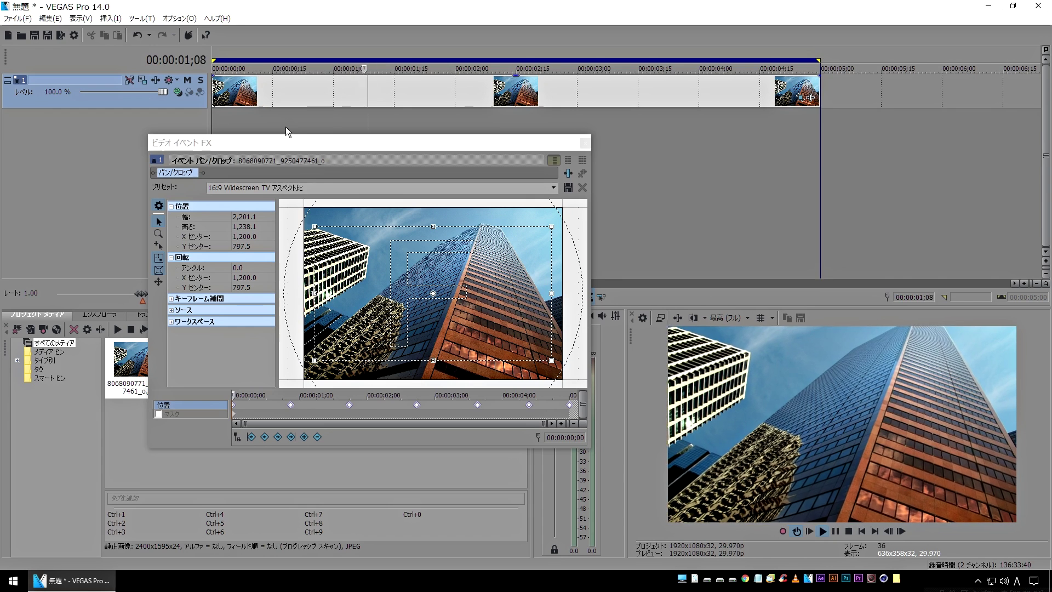
pyautogui.click(398, 126)
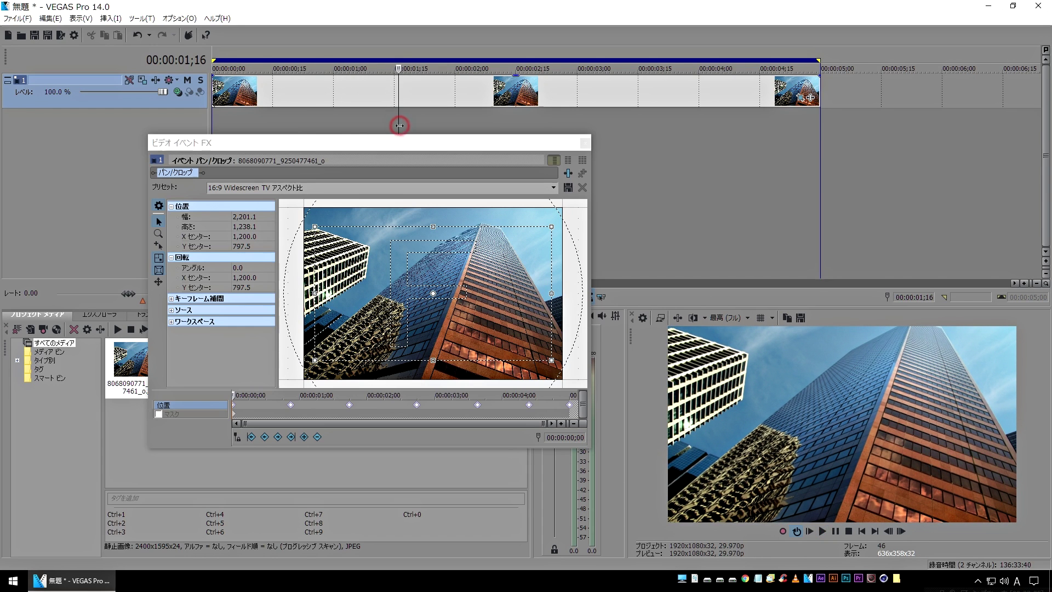
# Thin out the position keyframes by deleting those at the start, 00:00:02;22 and 00:00:04;12.
pyautogui.click(412, 408)
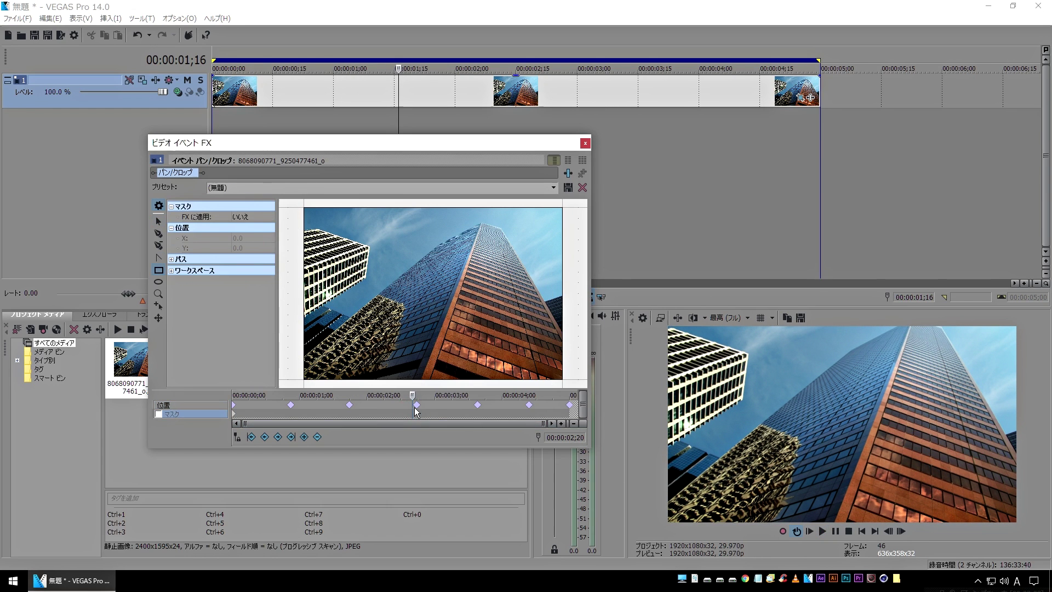
pyautogui.click(415, 406)
pyautogui.click(530, 406)
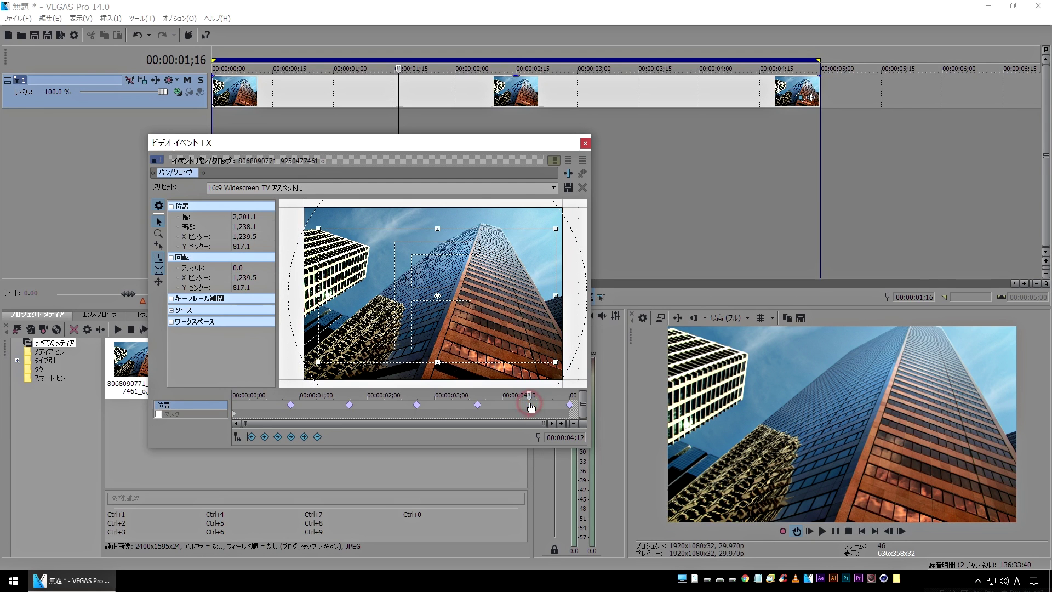
pyautogui.click(416, 405)
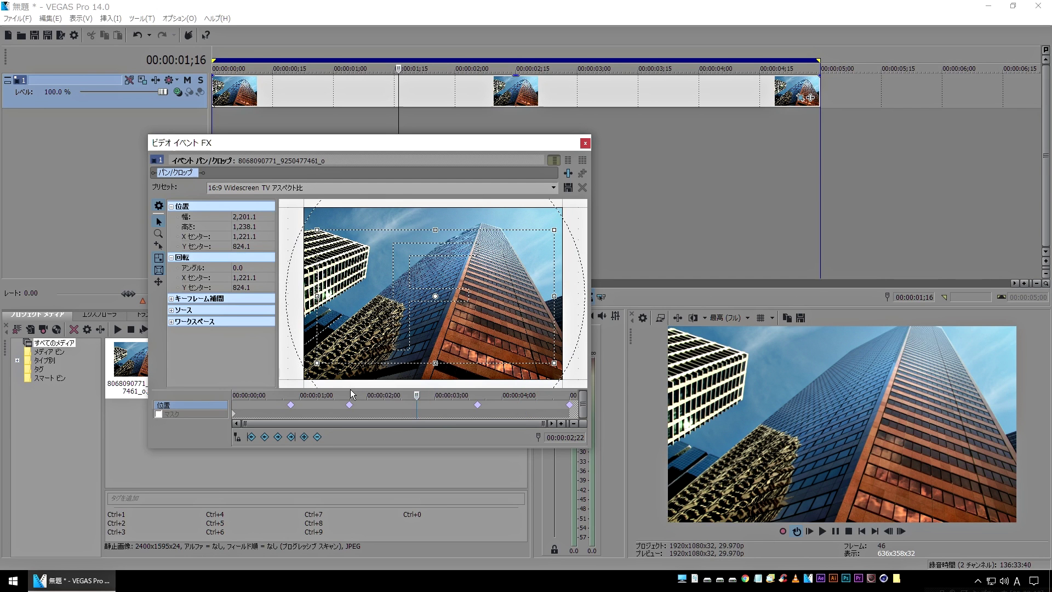
# Move the 00:00:01;22 keyframe to about 2 seconds and the 00:00:03;19 keyframe to about 3.5 seconds.
pyautogui.moveTo(349, 405); pyautogui.dragTo(371, 407)
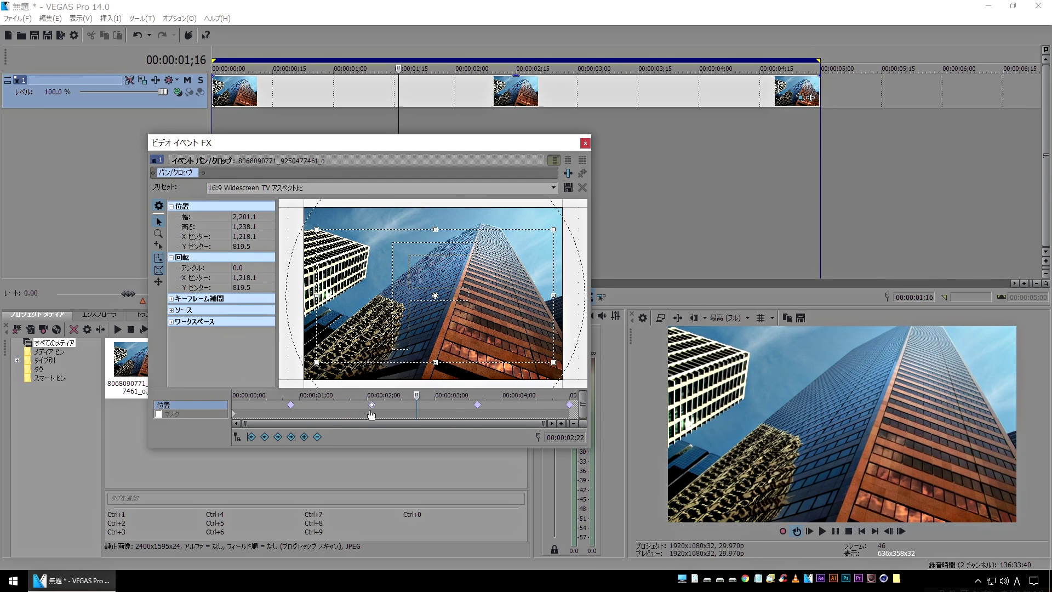
pyautogui.doubleClick(477, 405)
pyautogui.moveTo(415, 395); pyautogui.dragTo(143, 388)
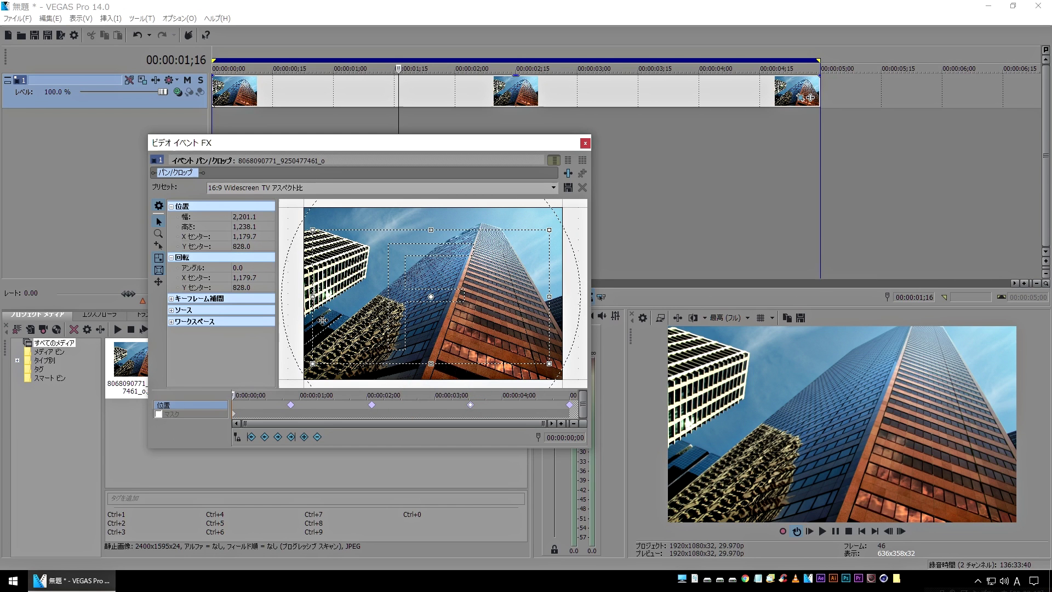
# Move the first remaining keyframe to the clip's start and the two middle keyframes to about 1.3 and 2.9 seconds.
pyautogui.press('space')
pyautogui.click(276, 406)
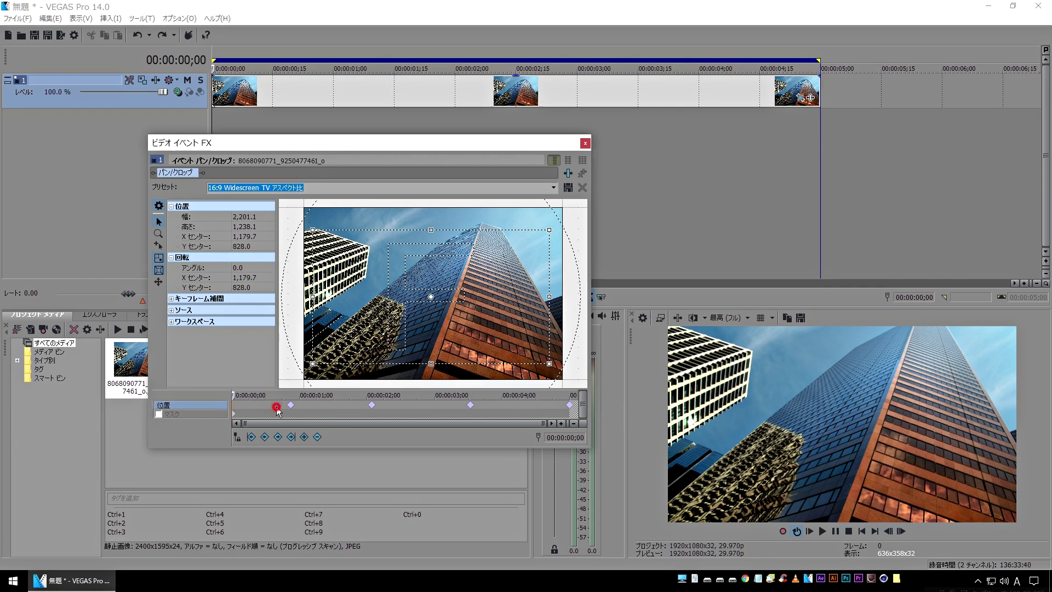
pyautogui.moveTo(276, 394); pyautogui.dragTo(208, 396)
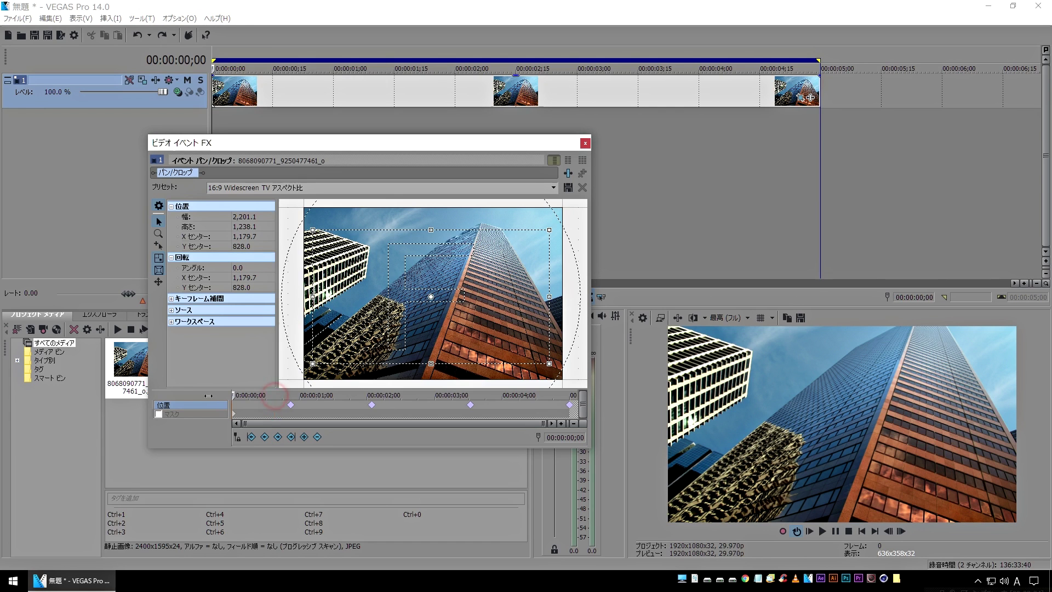
pyautogui.moveTo(293, 406); pyautogui.dragTo(226, 418)
pyautogui.moveTo(254, 396); pyautogui.dragTo(104, 429)
# Play the clip to check the slower shake, and go to the last keyframe at 00:00:05;00.
pyautogui.click(259, 118)
pyautogui.press('space')
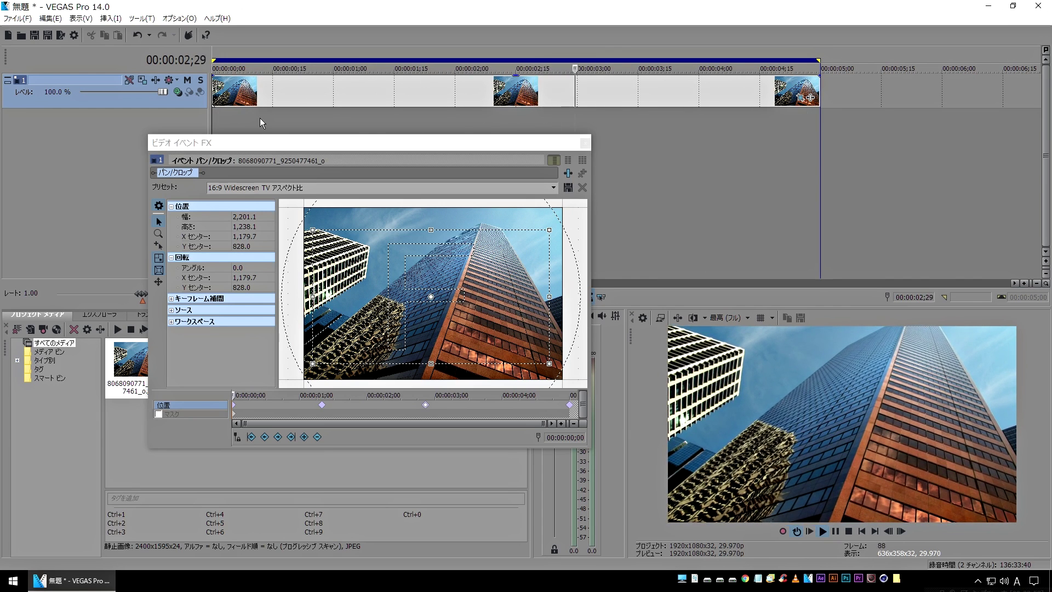
pyautogui.press('space')
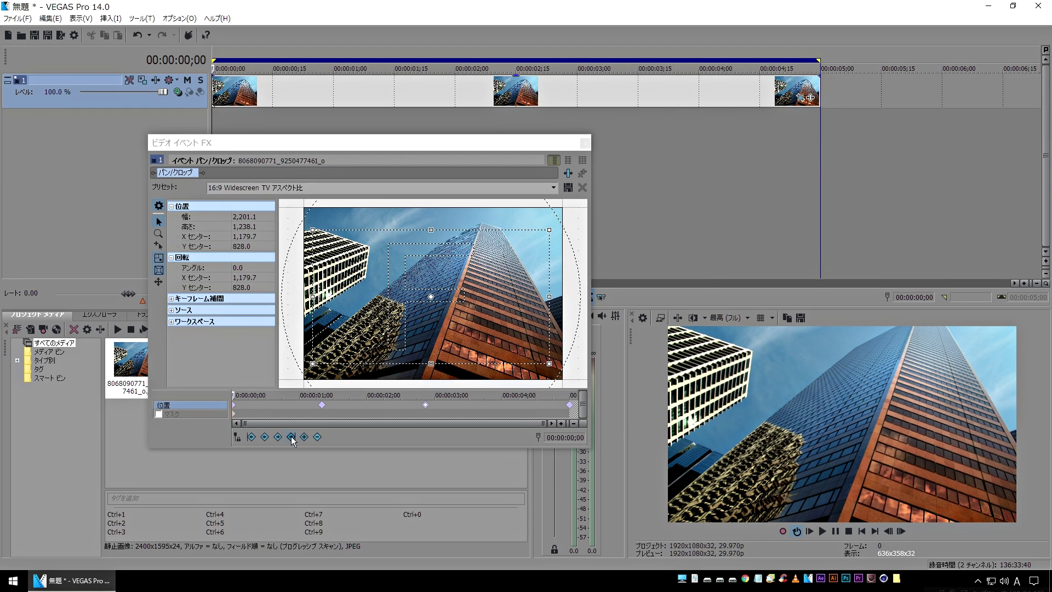
pyautogui.moveTo(308, 406); pyautogui.dragTo(574, 415)
pyautogui.click(248, 402)
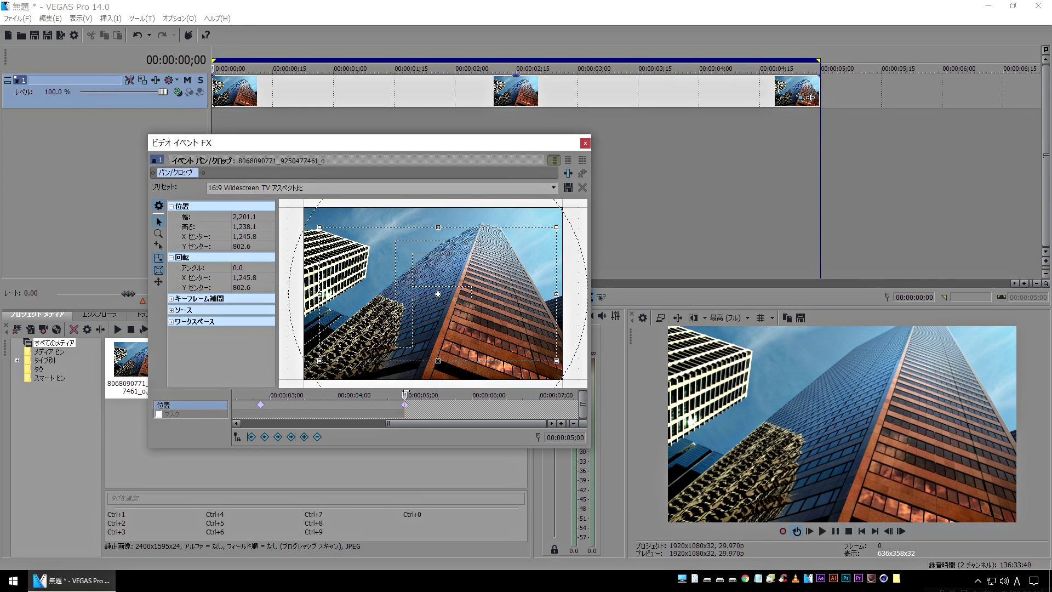
# Delete every position keyframe after the clip's start, and centre the crop frame at about X 1,245.8, Y 853.4 at 00:00:00;04.
pyautogui.moveTo(406, 393); pyautogui.dragTo(157, 392)
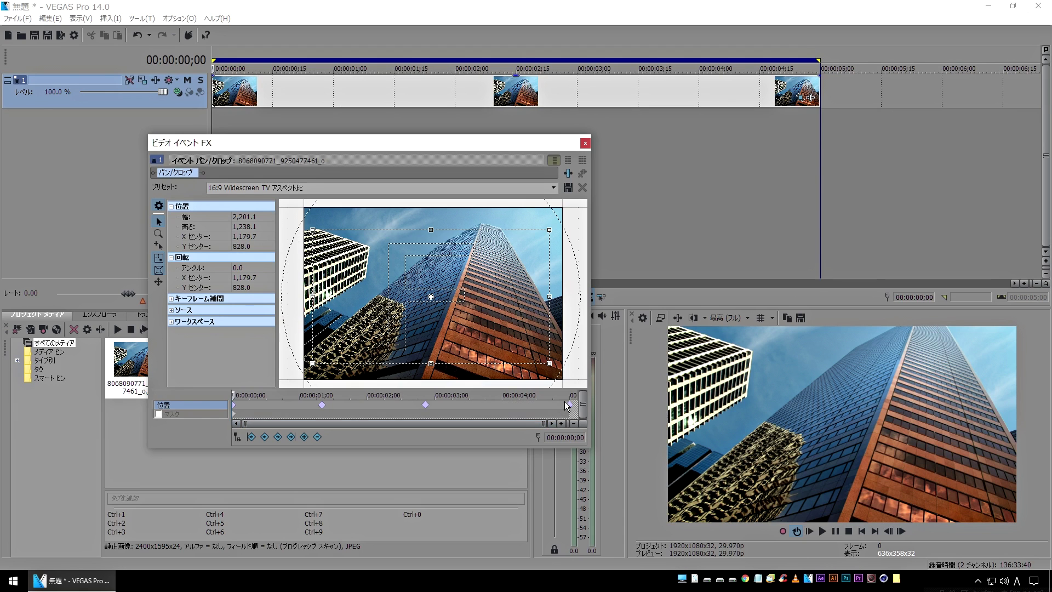
pyautogui.moveTo(556, 410); pyautogui.dragTo(297, 415)
pyautogui.moveTo(289, 395); pyautogui.dragTo(241, 395)
pyautogui.moveTo(342, 331); pyautogui.dragTo(342, 333)
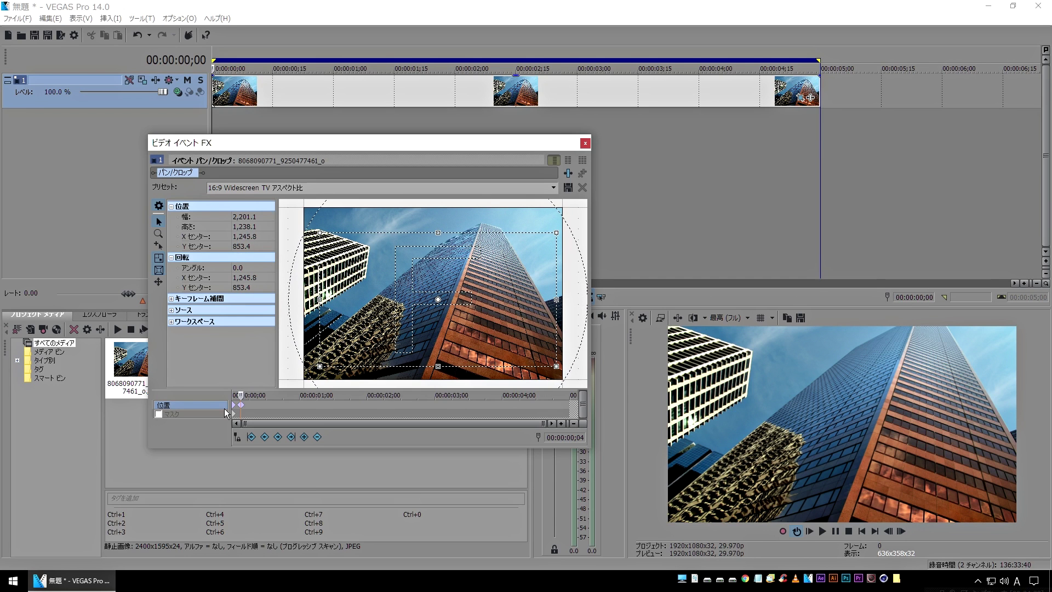
# Add position keyframes at 00:00:00;08, 00:00:00;12 and 00:00:00;16, shifting the crop frame slightly in a different direction each time.
pyautogui.moveTo(241, 394); pyautogui.dragTo(250, 395)
pyautogui.moveTo(360, 345); pyautogui.dragTo(353, 344)
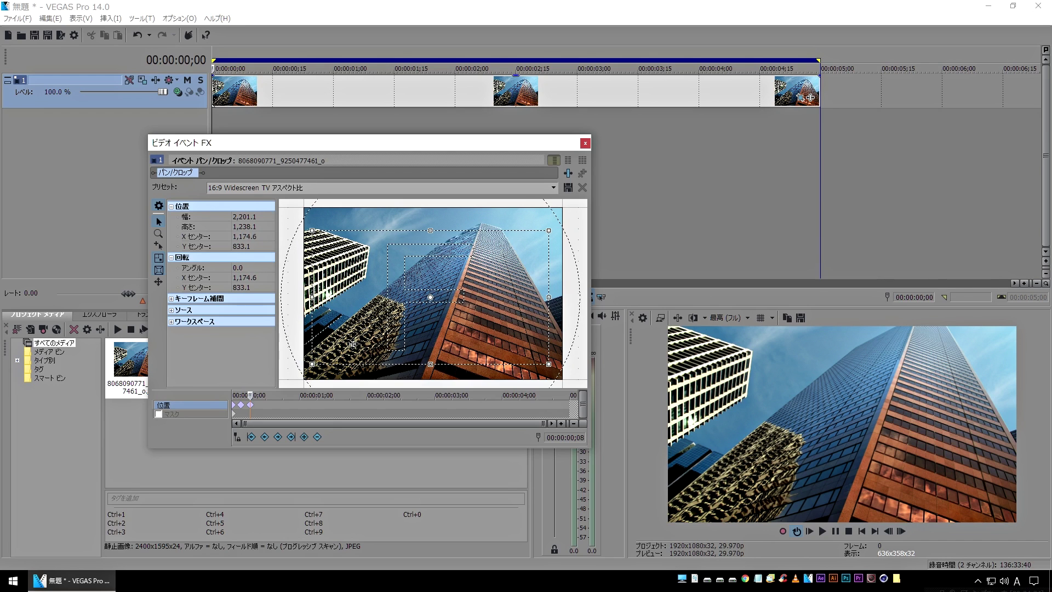
pyautogui.moveTo(328, 349); pyautogui.dragTo(357, 341)
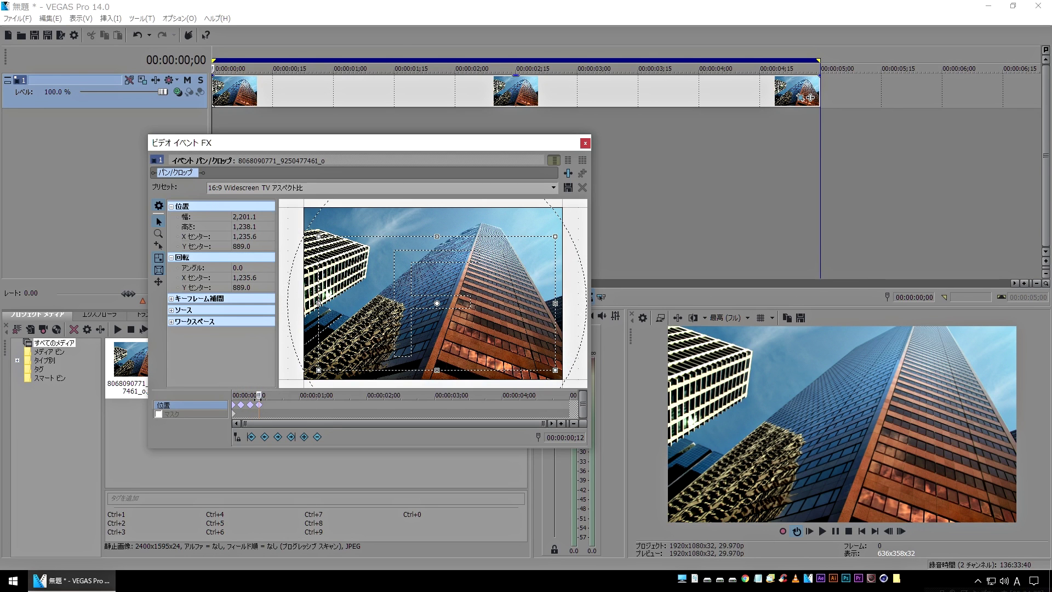
pyautogui.moveTo(357, 357); pyautogui.dragTo(349, 360)
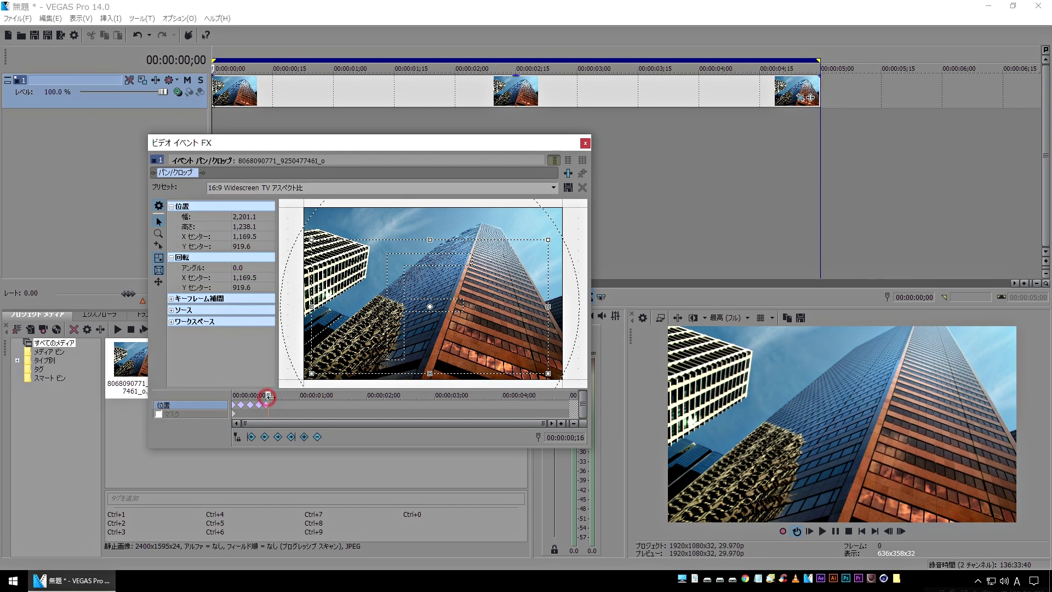
# Continue the shake with shifted crop frame positions at 00:00:00;18, about 00:00:00;21 and 00:00:00;24.
pyautogui.moveTo(369, 341); pyautogui.dragTo(365, 329)
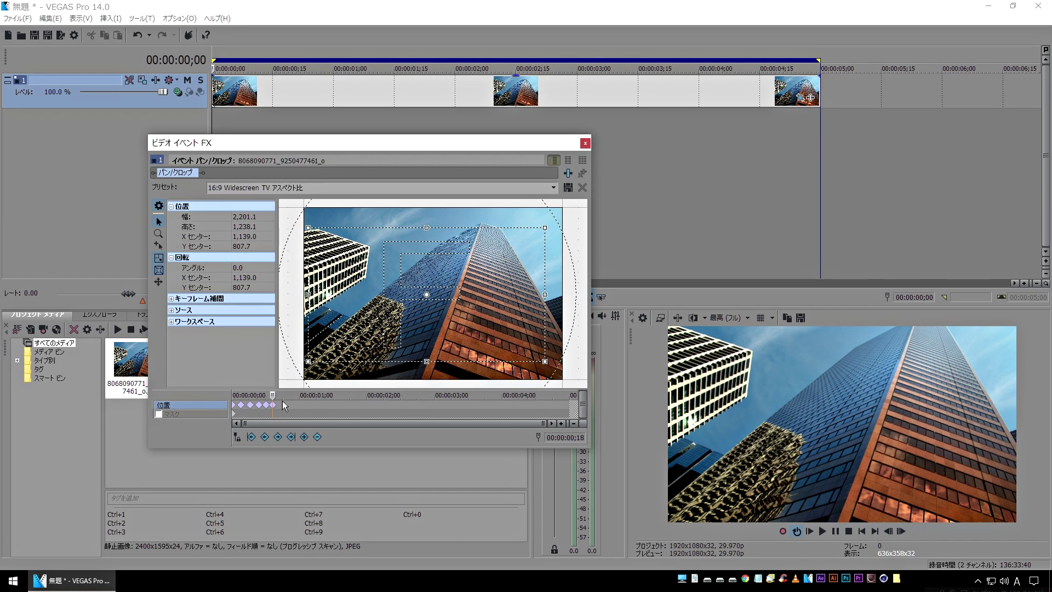
pyautogui.moveTo(352, 339); pyautogui.dragTo(363, 339)
pyautogui.moveTo(279, 397); pyautogui.dragTo(285, 395)
pyautogui.moveTo(379, 345); pyautogui.dragTo(373, 355)
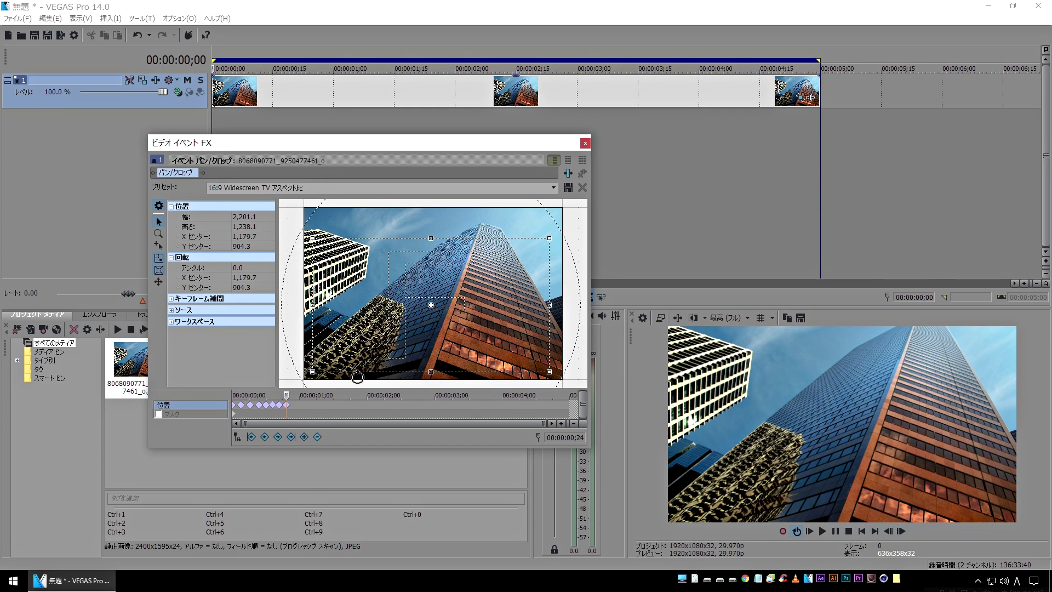
# Add shifted crop frame keyframes at about 00:00:00;27, at 00:00:01;01 and at 00:00:01;04.
pyautogui.moveTo(286, 395); pyautogui.dragTo(293, 394)
pyautogui.moveTo(388, 342); pyautogui.dragTo(389, 334)
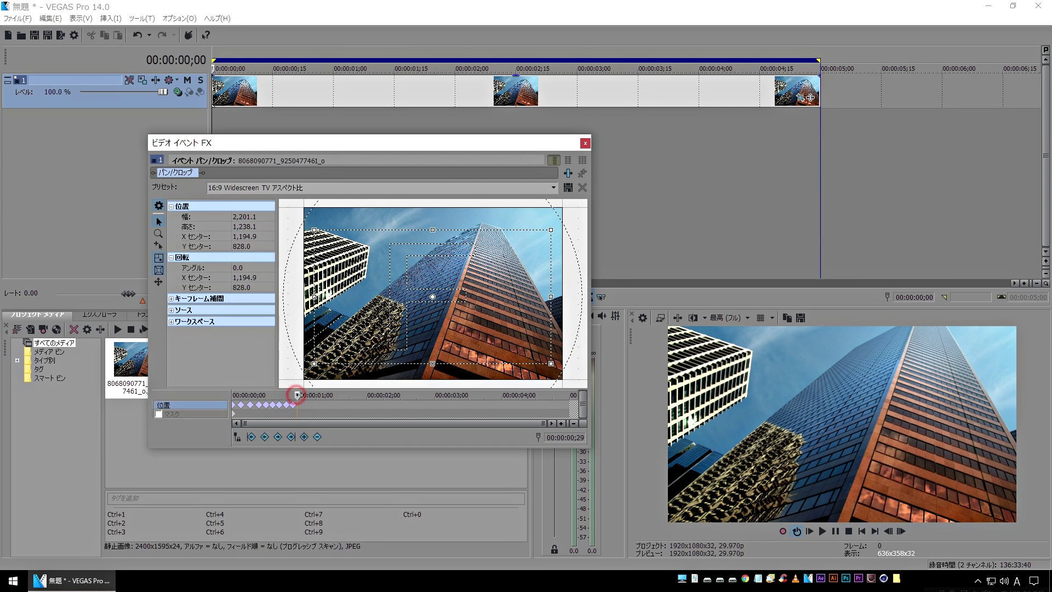
pyautogui.moveTo(371, 341); pyautogui.dragTo(356, 354)
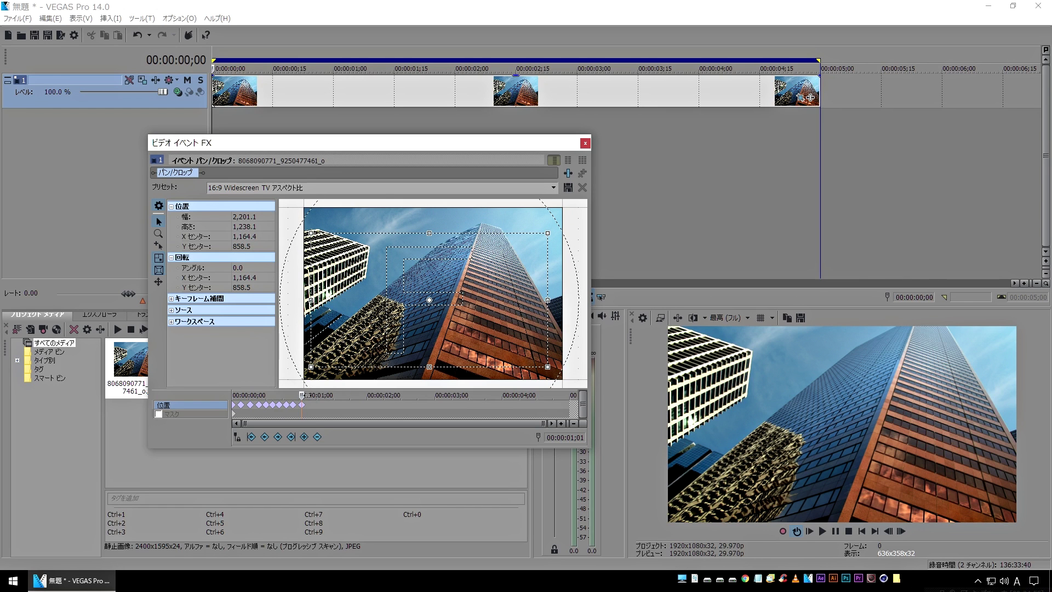
pyautogui.moveTo(306, 395); pyautogui.dragTo(308, 395)
pyautogui.moveTo(349, 348); pyautogui.dragTo(354, 352)
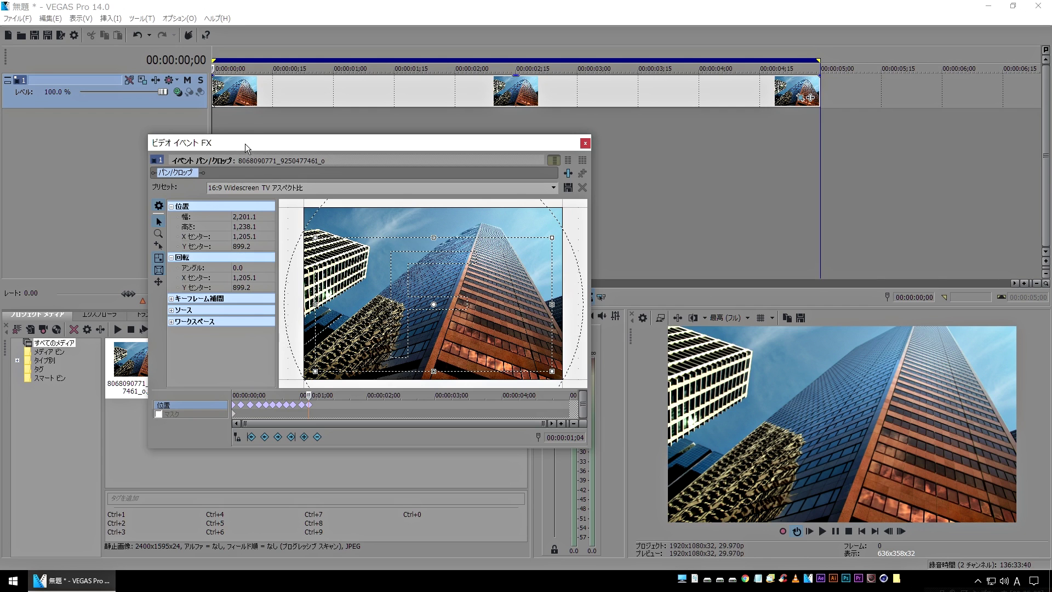
# Play the start of the clip repeatedly to check the fast shake with closely spaced keyframes.
pyautogui.click(264, 111)
pyautogui.press('space')
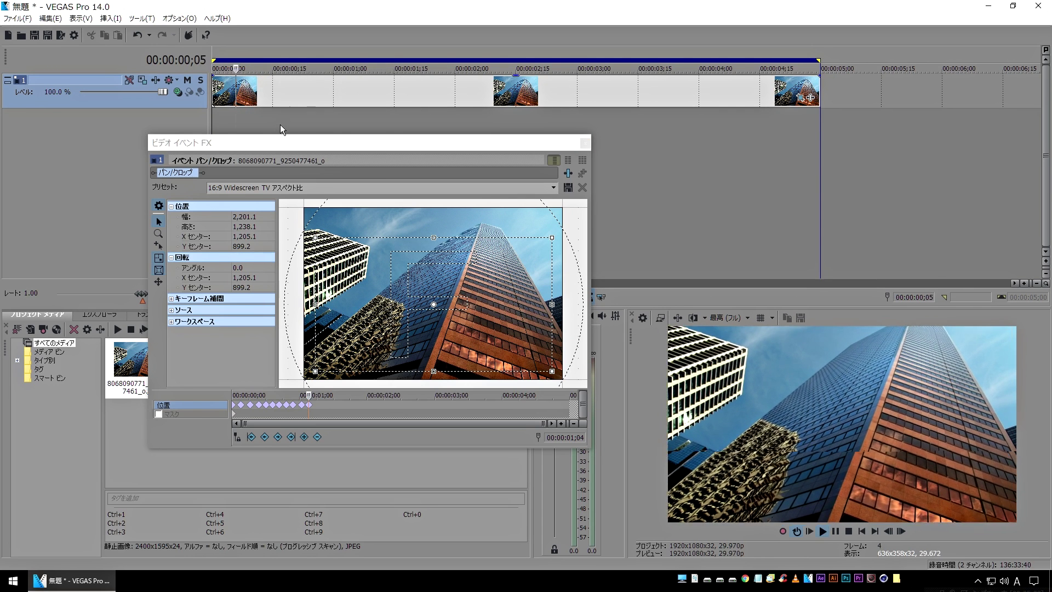
pyautogui.press('space')
pyautogui.press('space')
pyautogui.press('space')
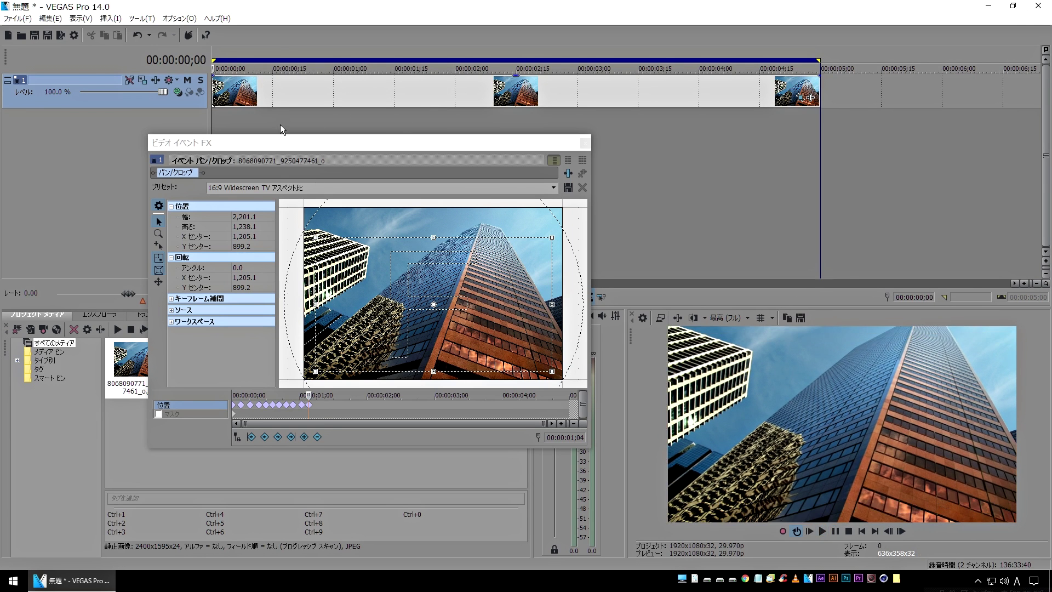
pyautogui.press('space')
pyautogui.press('space')
# Select all position keyframes and change their interpolation to Sharp (シャープ).
pyautogui.moveTo(331, 402); pyautogui.dragTo(211, 415)
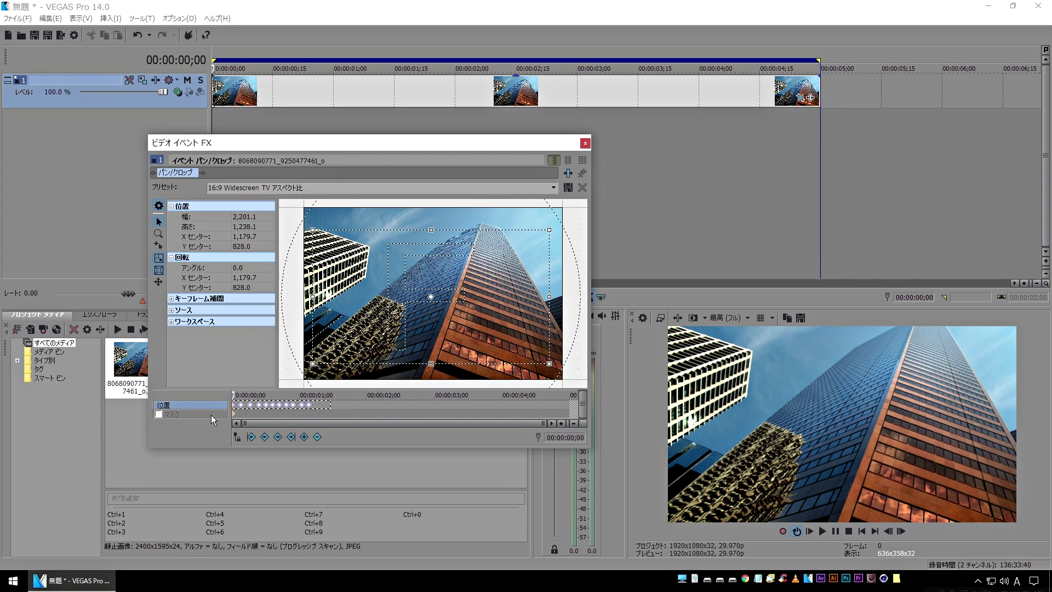
pyautogui.rightClick(282, 410)
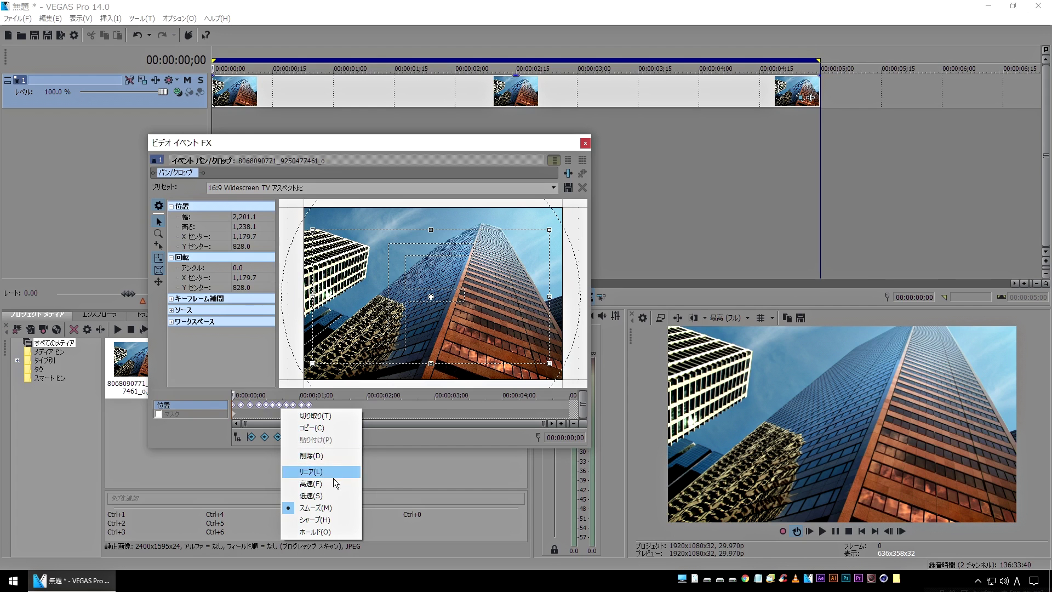
pyautogui.click(334, 519)
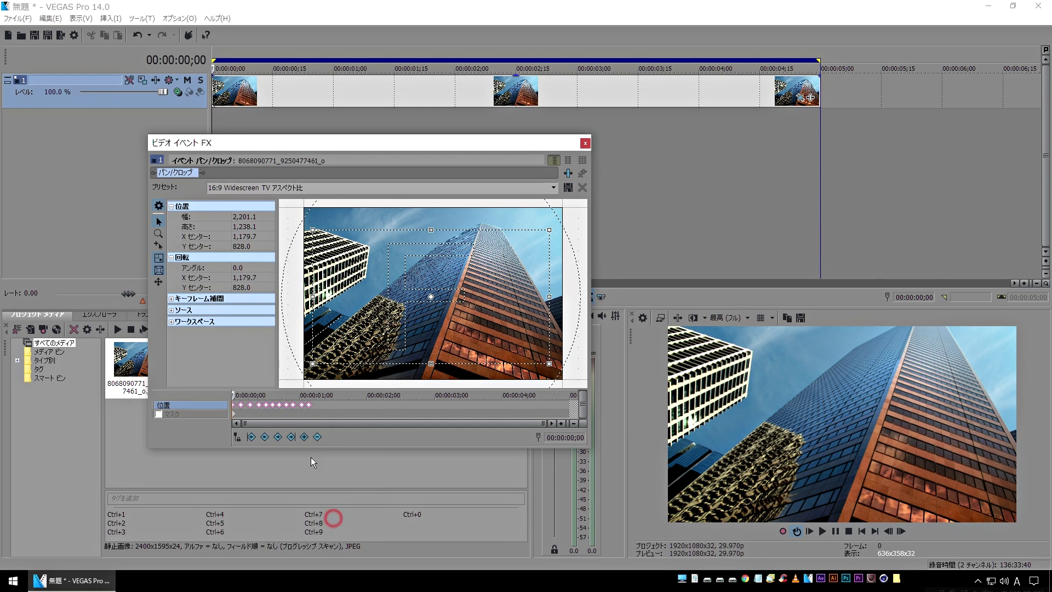
# Play the clip from the start several times to check the shake with sharp interpolation.
pyautogui.click(301, 121)
pyautogui.press('space')
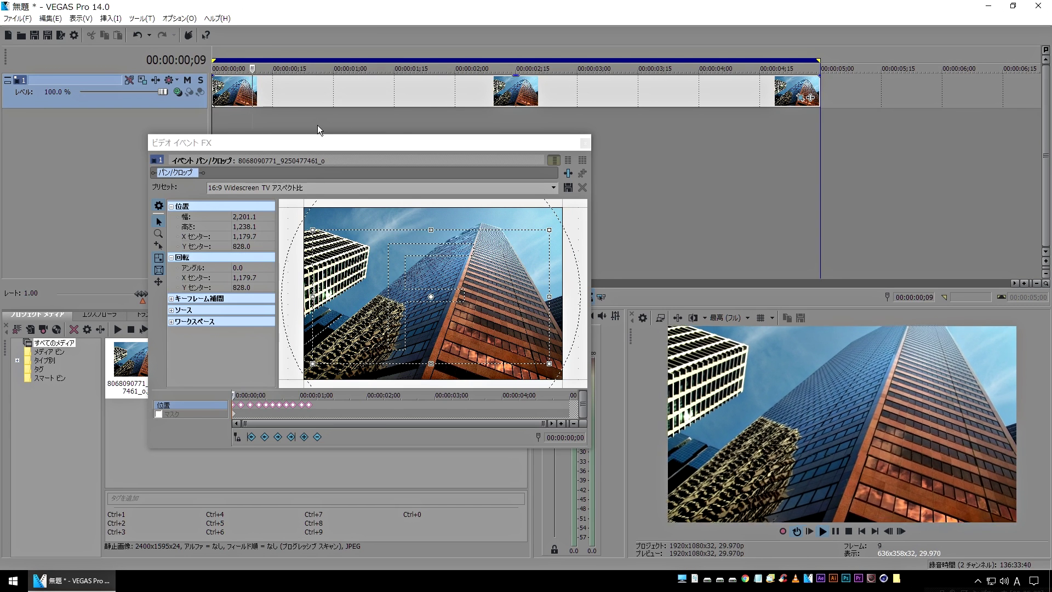
pyautogui.press('space')
pyautogui.press('space')
pyautogui.press('space')
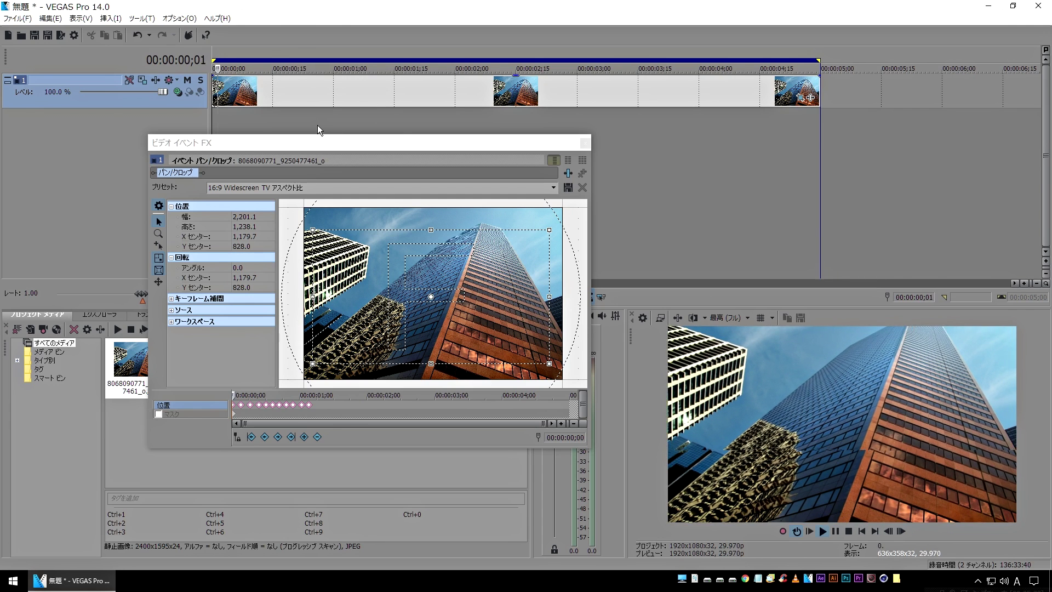
pyautogui.press('space')
pyautogui.press('Home')
pyautogui.press('space')
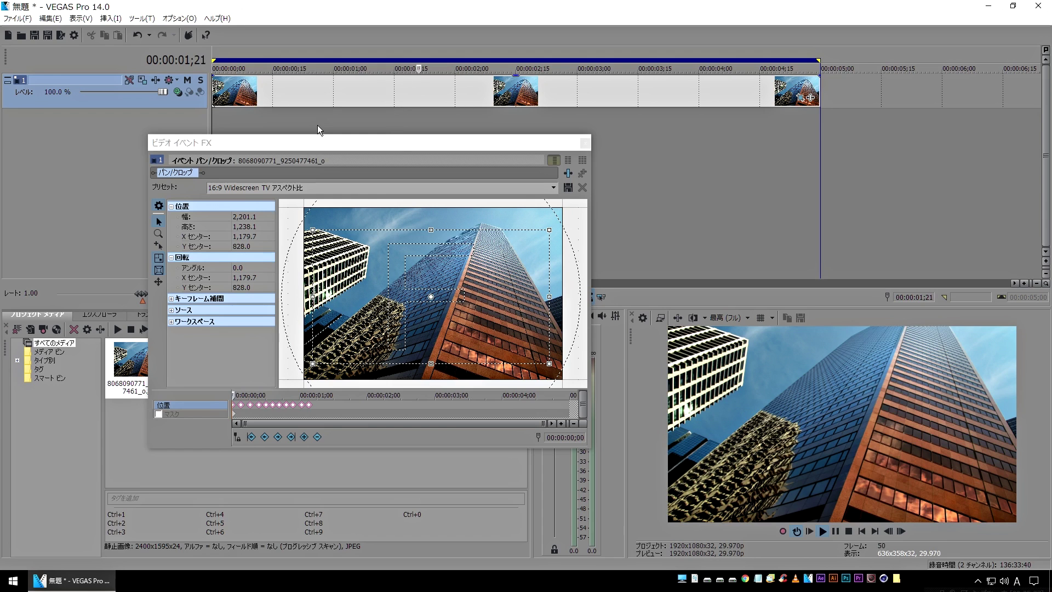
pyautogui.press('space')
# Close the Video Event FX window and duplicate the video track.
pyautogui.click(585, 143)
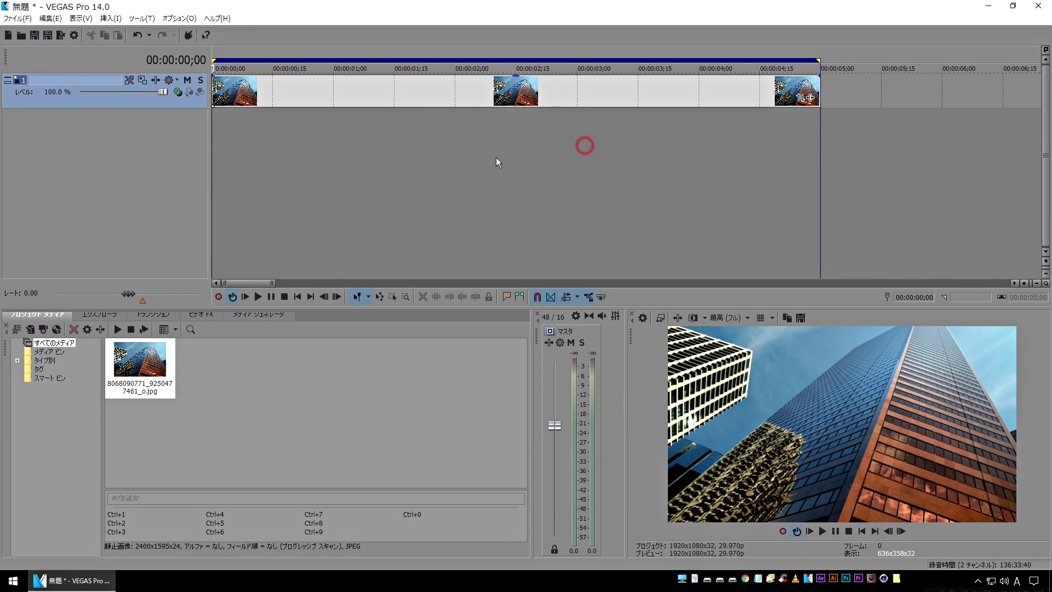
pyautogui.rightClick(24, 80)
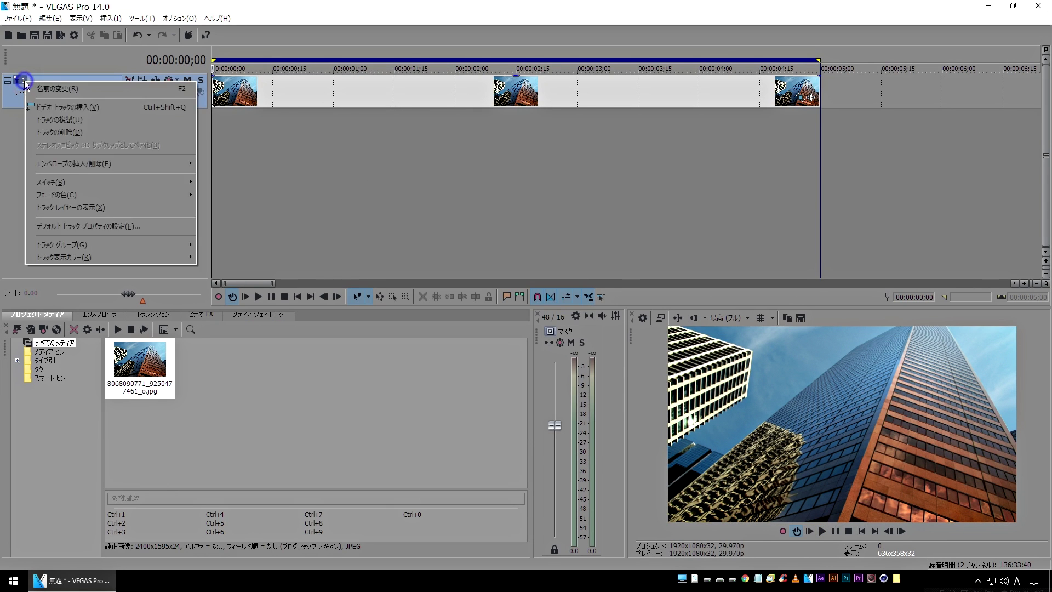
pyautogui.click(87, 120)
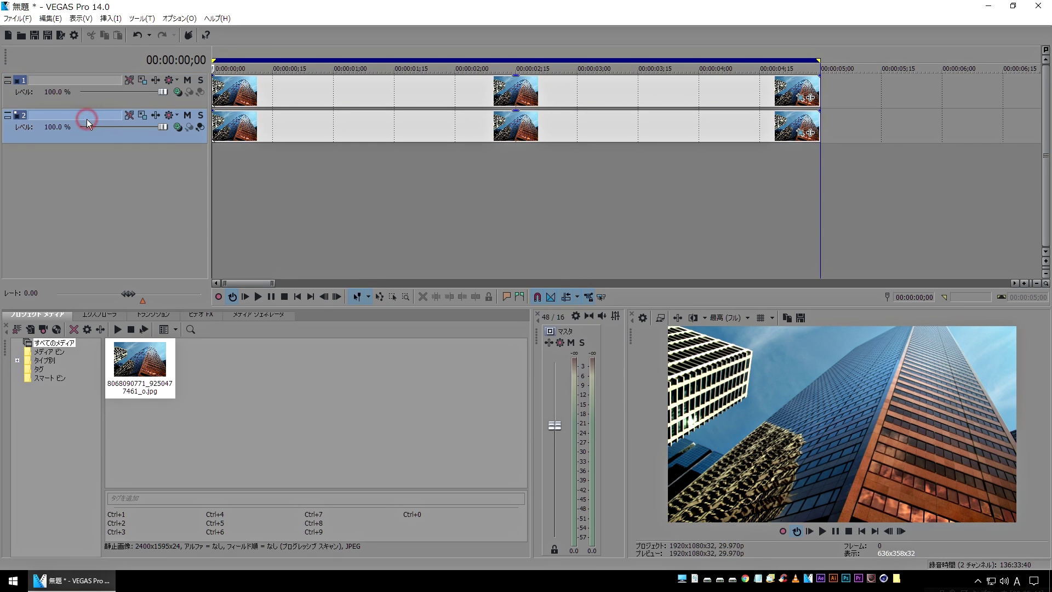
# Shift the upper track's event about 3 frames later and lower its opacity to about half.
pyautogui.click(222, 95)
pyautogui.scroll(5, 241, 103)
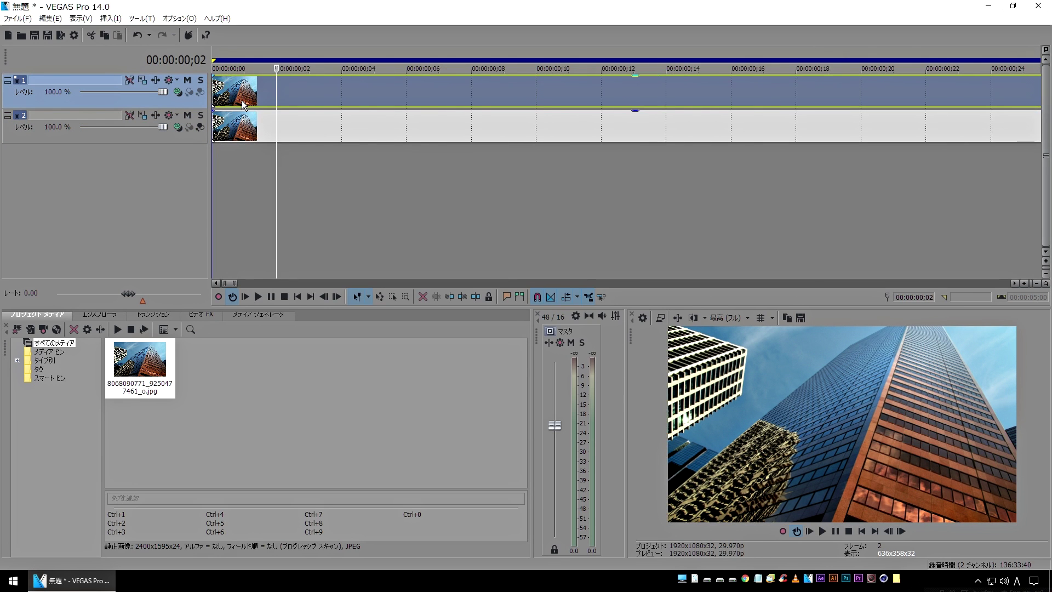
pyautogui.moveTo(237, 94); pyautogui.dragTo(322, 94)
pyautogui.scroll(-3, 322, 93)
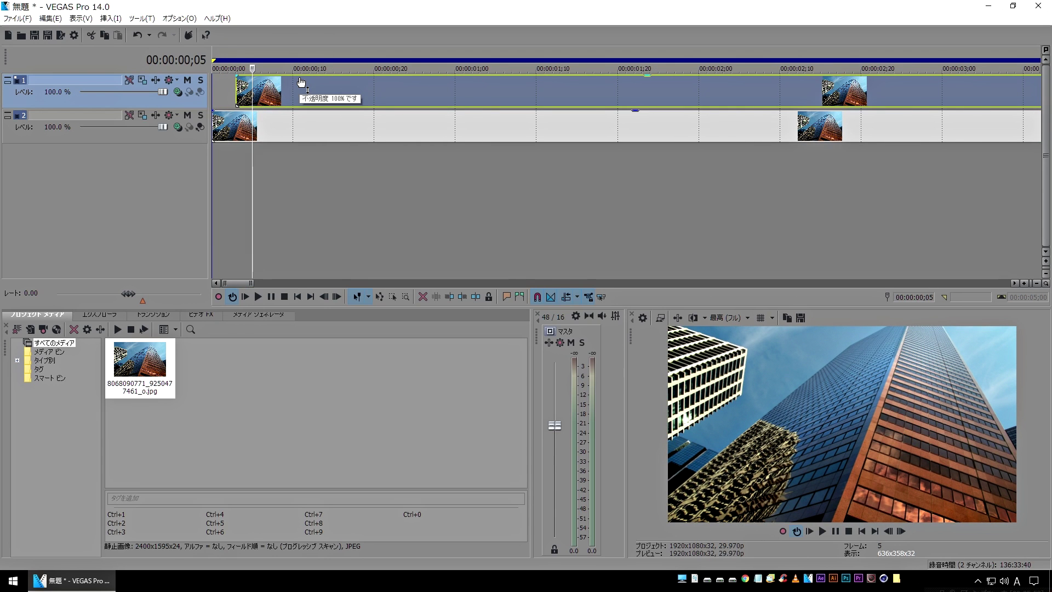
pyautogui.moveTo(301, 82); pyautogui.dragTo(310, 97)
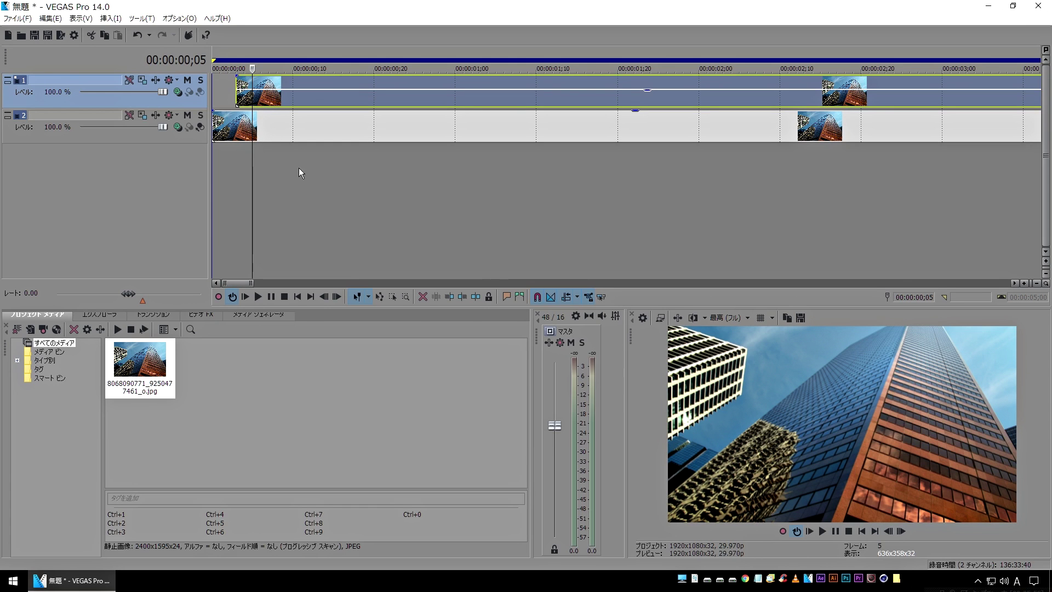
# Play the clip to check the ghosted shake made by the two offset tracks, and stop at 00:00:00;19.
pyautogui.press('Down')
pyautogui.press('Down')
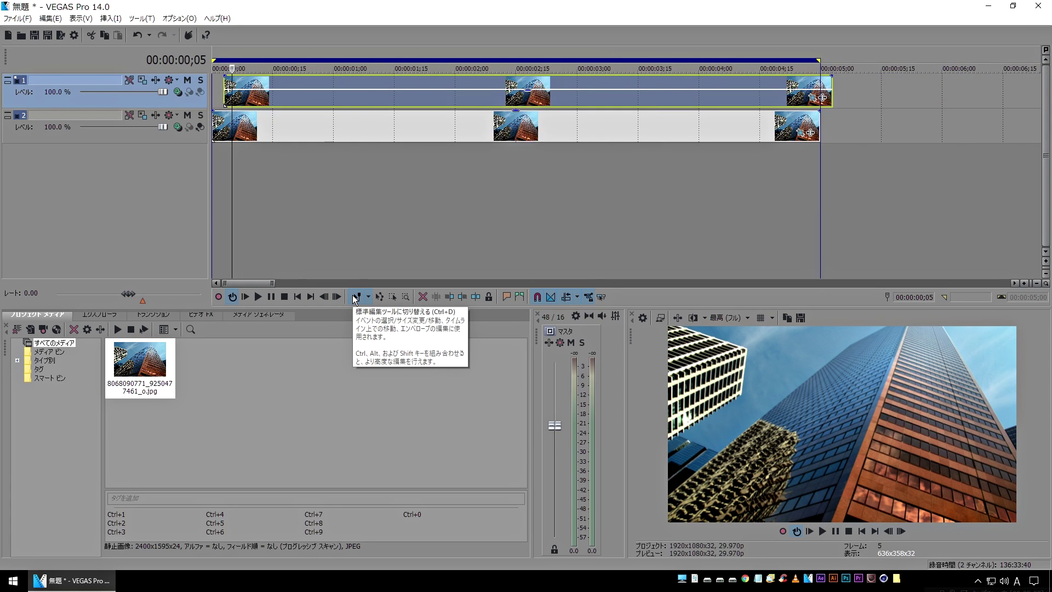
pyautogui.press('space')
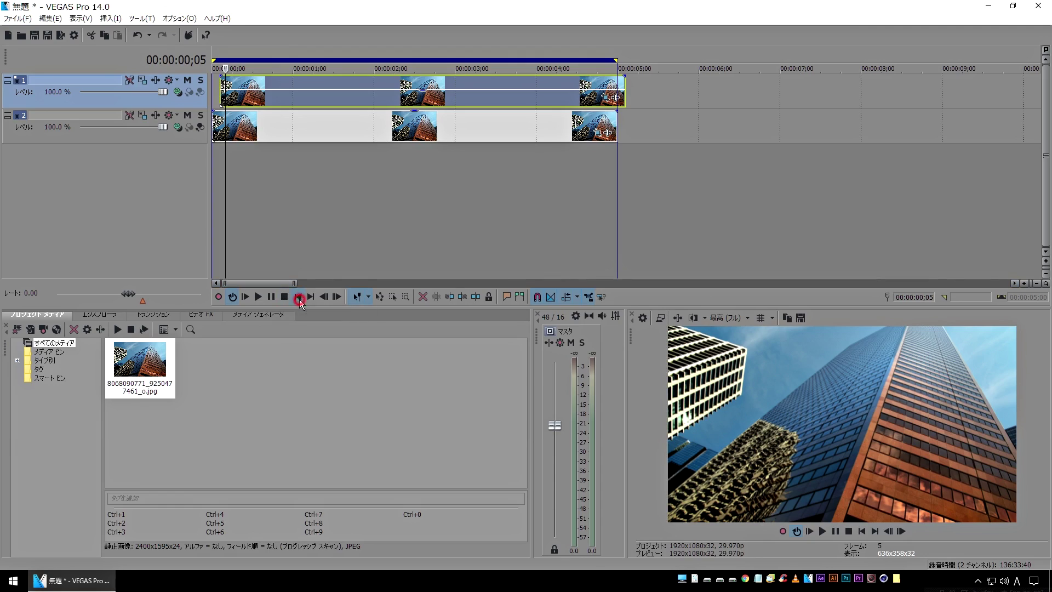
pyautogui.press('space')
pyautogui.press('space')
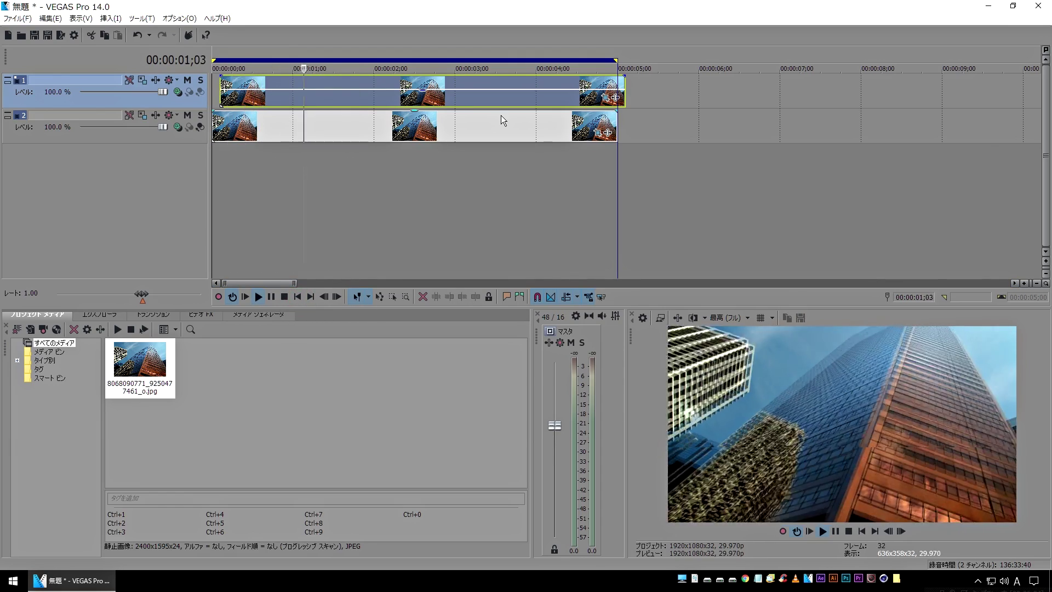
pyautogui.press('space')
pyautogui.press('space')
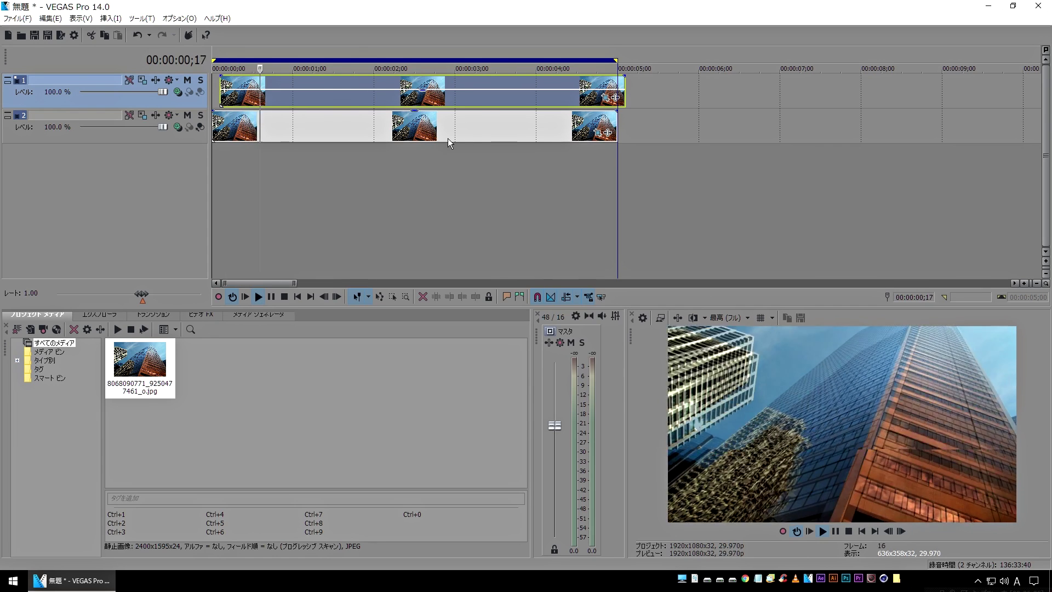
pyautogui.press('space')
pyautogui.click(263, 176)
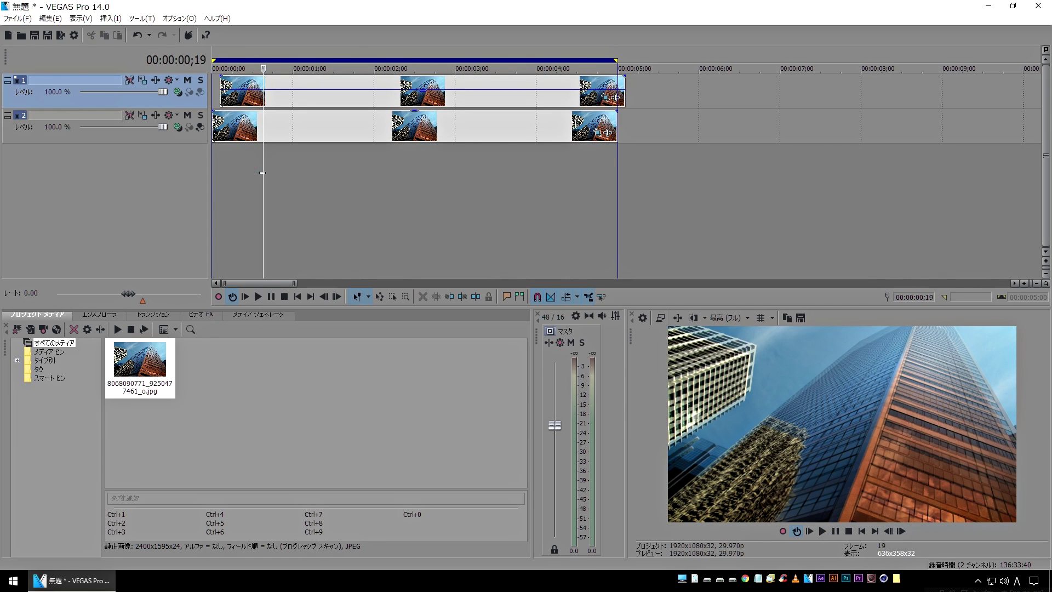
# Mute the upper track, play the clip for comparison without the overlay, and unmute the track.
pyautogui.click(188, 80)
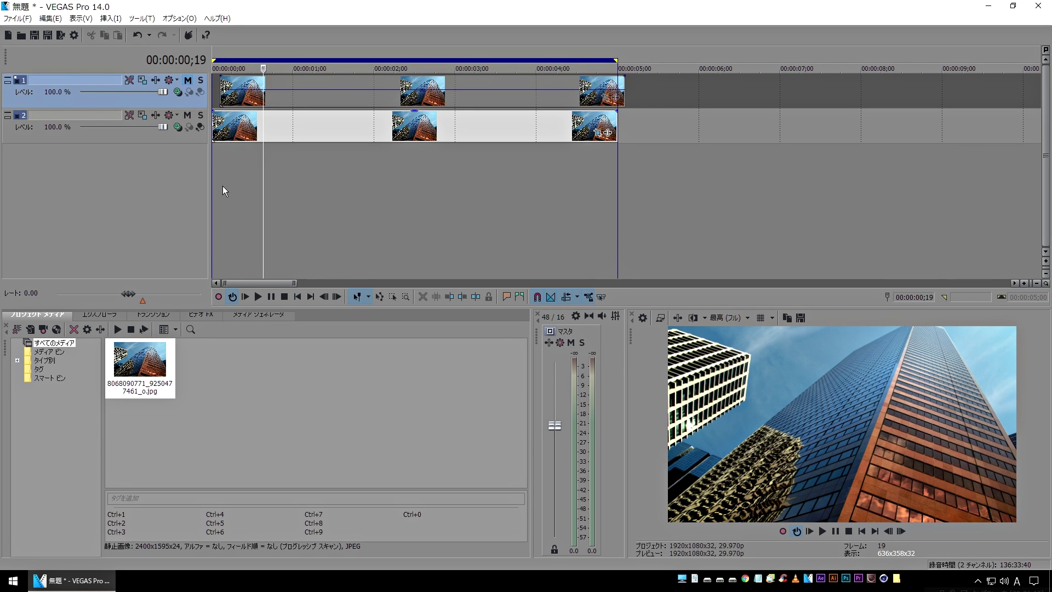
pyautogui.press('space')
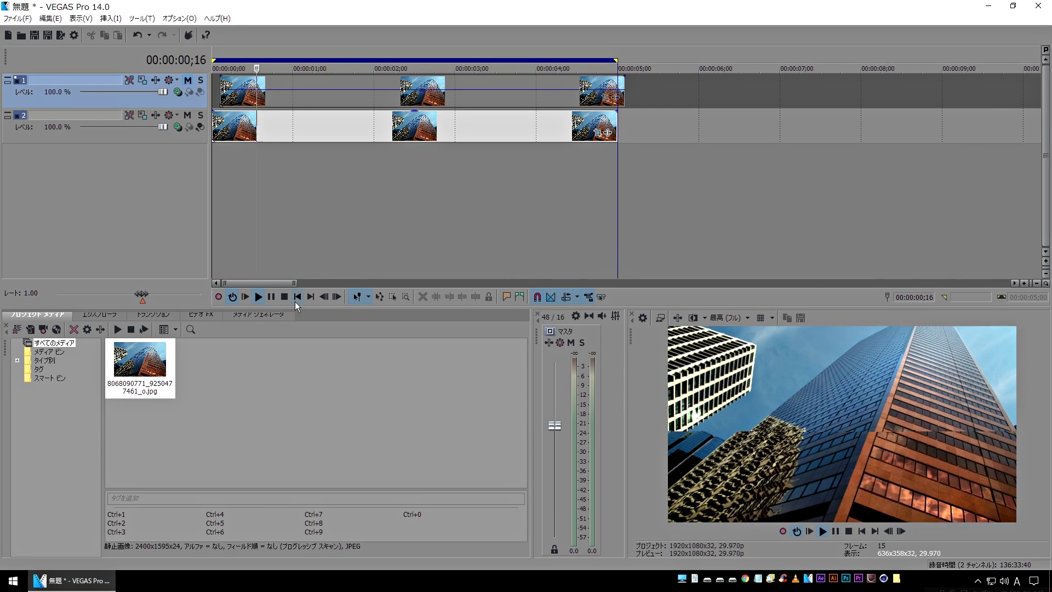
pyautogui.click(295, 301)
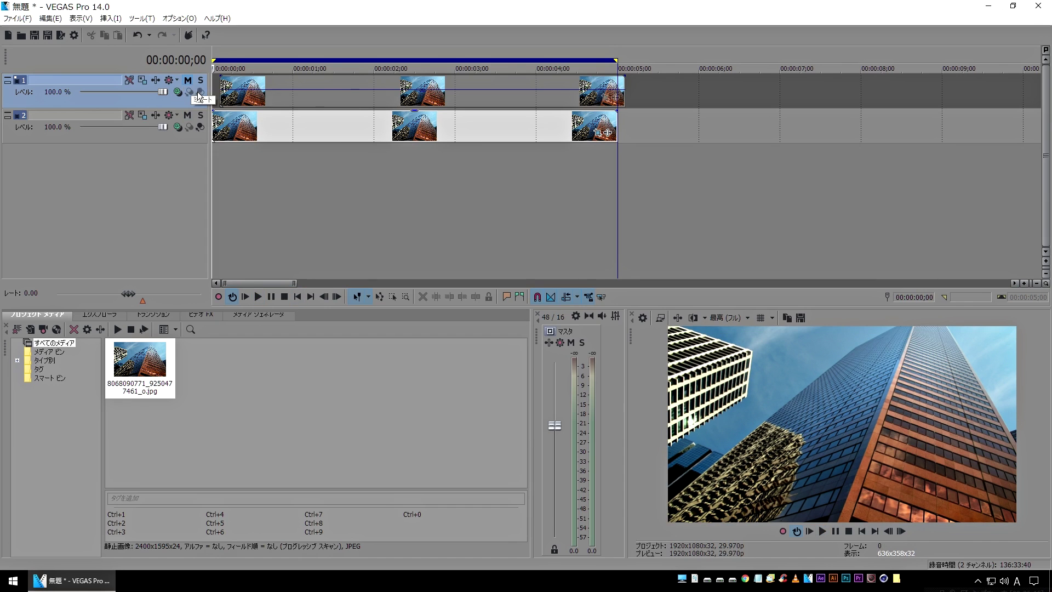
pyautogui.click(189, 79)
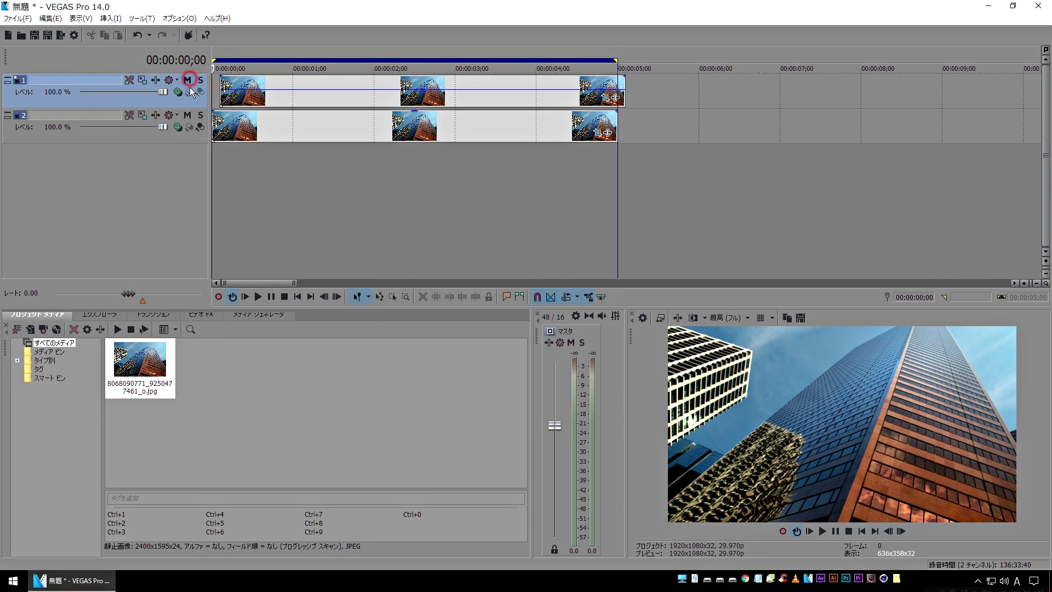
# Replay the clip from the start several times to review the shake with the semi-transparent overlay.
pyautogui.press('space')
pyautogui.press('space')
pyautogui.click(277, 176)
pyautogui.press('space')
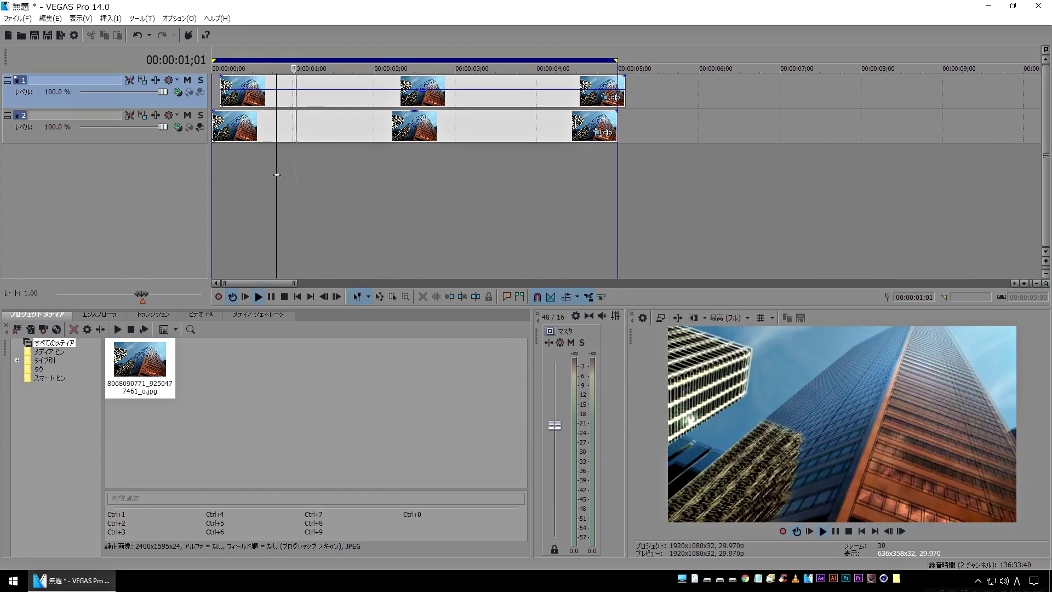
pyautogui.click(297, 299)
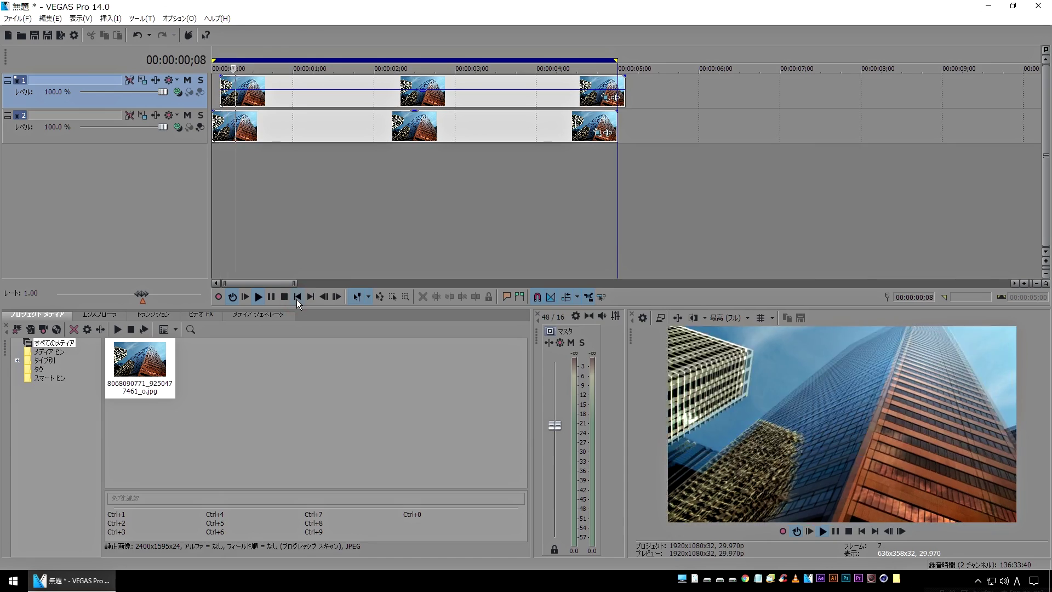
pyautogui.click(297, 300)
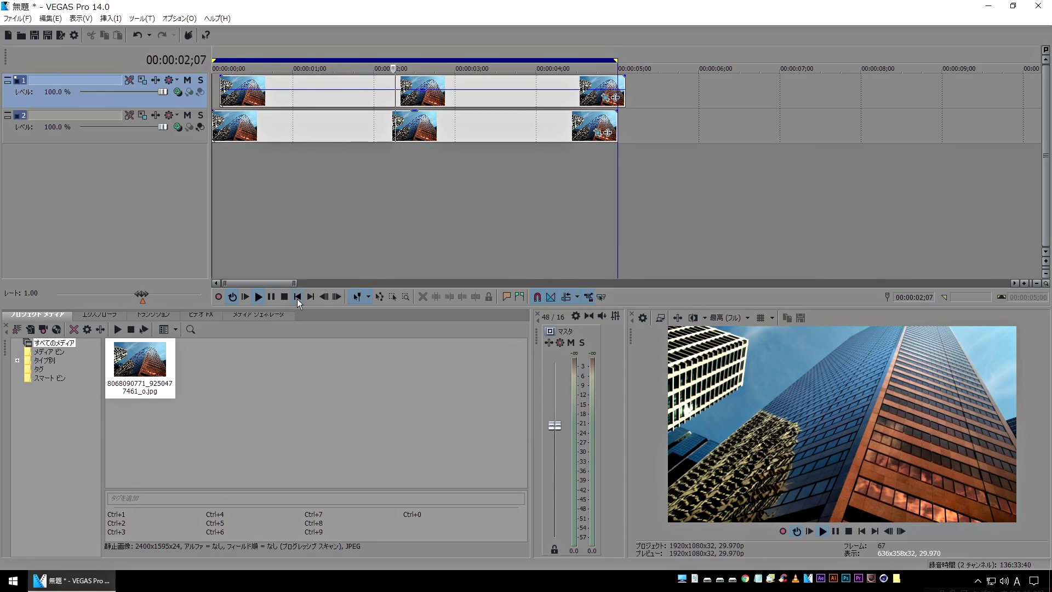
pyautogui.click(297, 298)
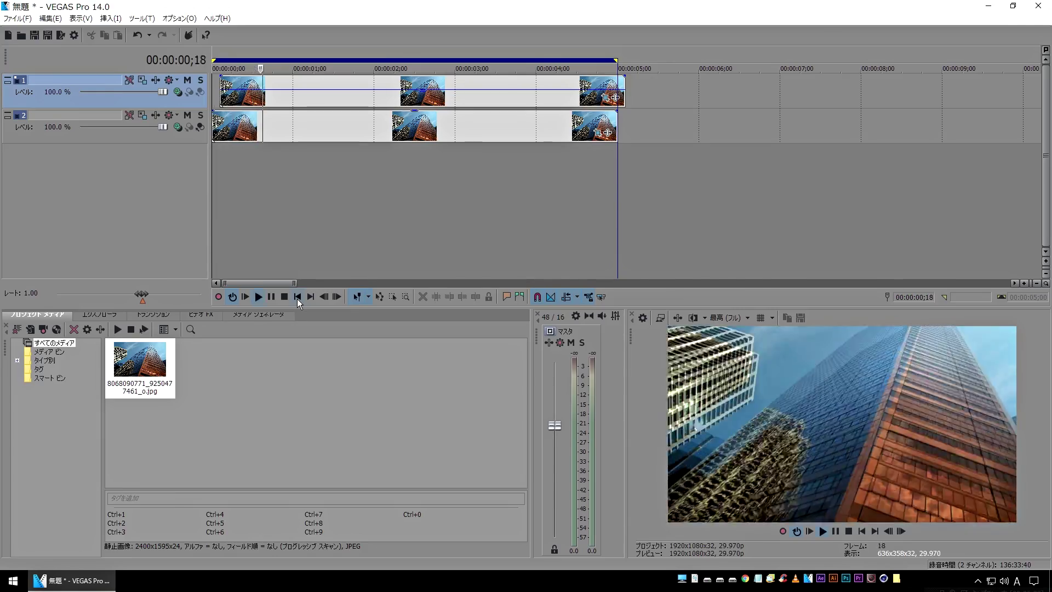